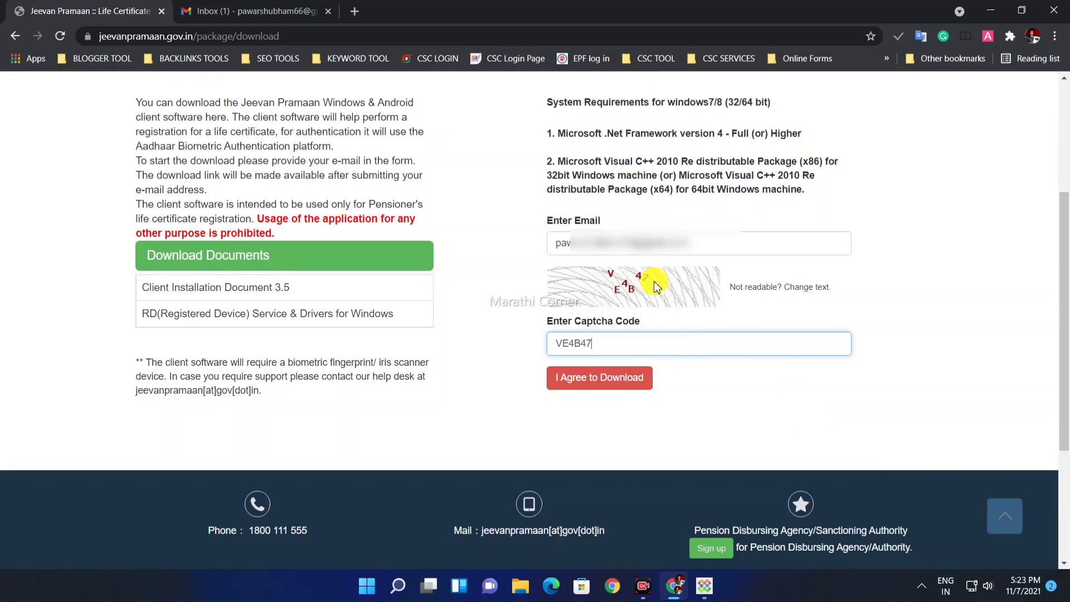
- Enter an e-mail address and the captcha code in the client download form
{"action": "left_click_drag", "start_coordinate": [550, 221], "coordinate": [598, 217]}
{"action": "left_click_drag", "start_coordinate": [567, 319], "coordinate": [585, 323]}
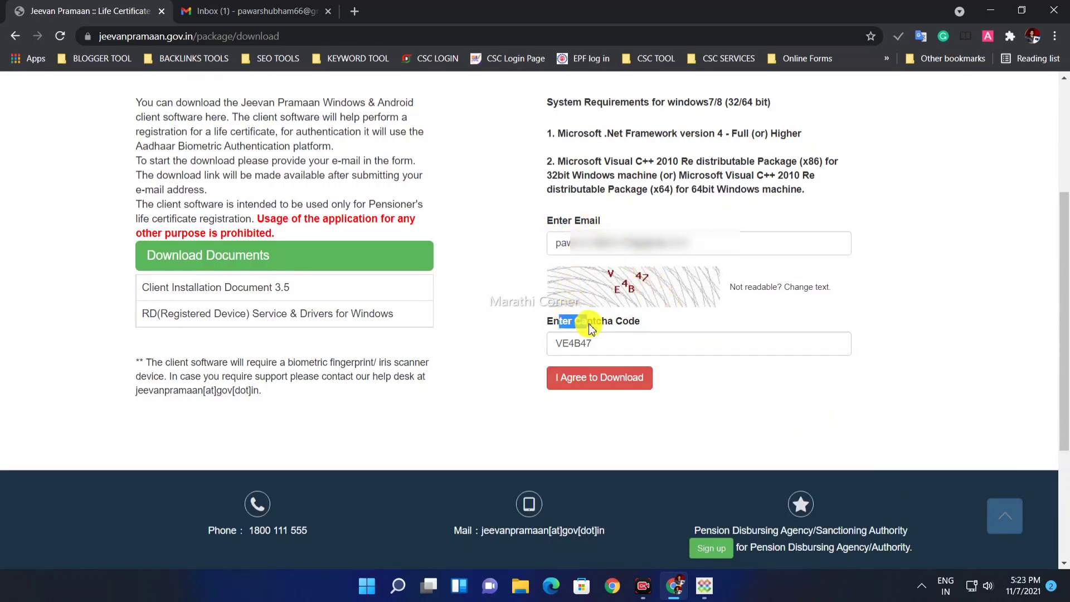
- Submit the download request, select the Confirmation OTP field, and switch to the Gmail inbox
{"action": "left_click", "coordinate": [585, 383]}
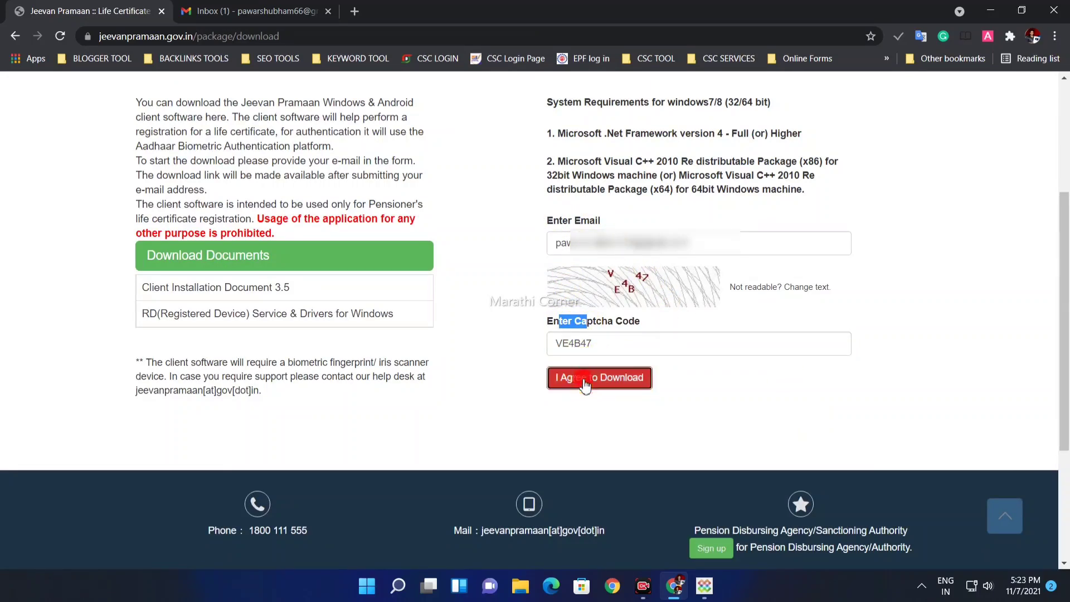
{"action": "scroll", "coordinate": [582, 376], "scroll_direction": "up", "scroll_amount": 2}
{"action": "scroll", "coordinate": [627, 205], "scroll_direction": "up", "scroll_amount": 3}
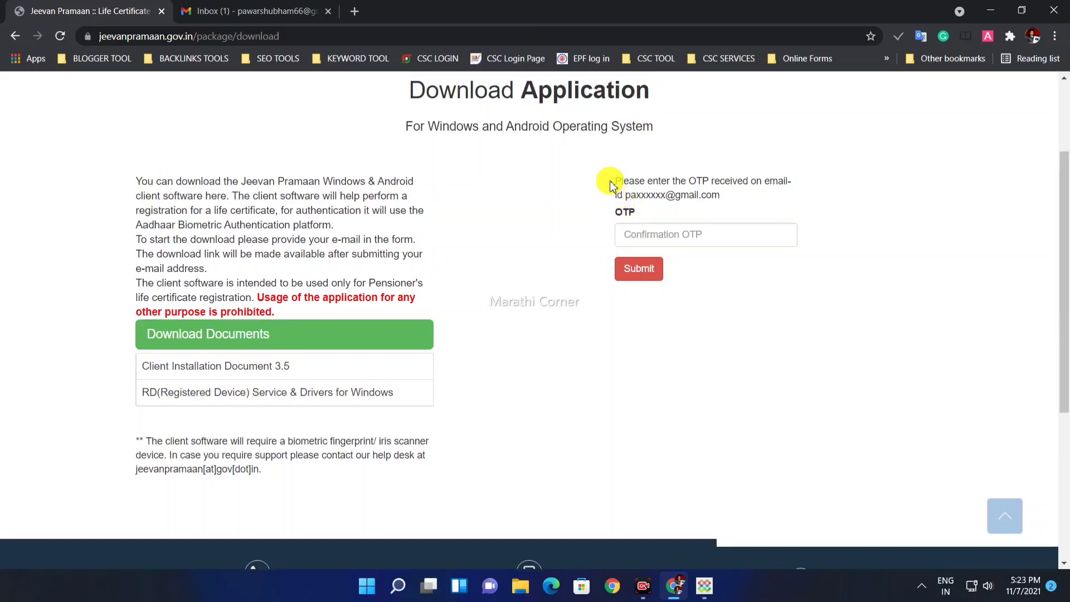
{"action": "left_click_drag", "start_coordinate": [620, 325], "coordinate": [647, 308]}
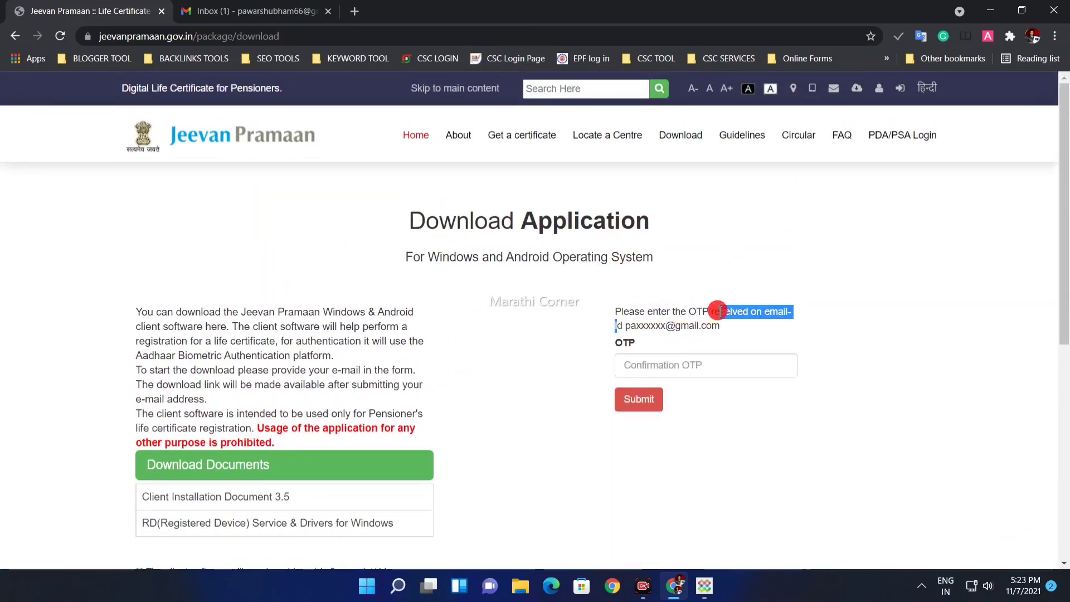
{"action": "left_click_drag", "start_coordinate": [644, 351], "coordinate": [649, 342]}
{"action": "left_click", "coordinate": [641, 363]}
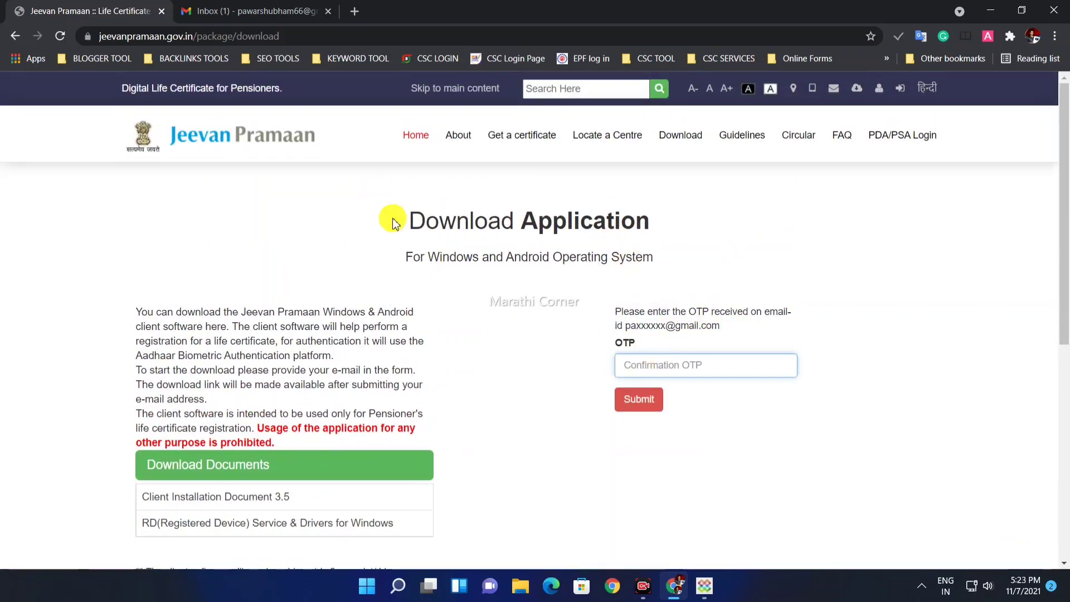
{"action": "left_click", "coordinate": [192, 11]}
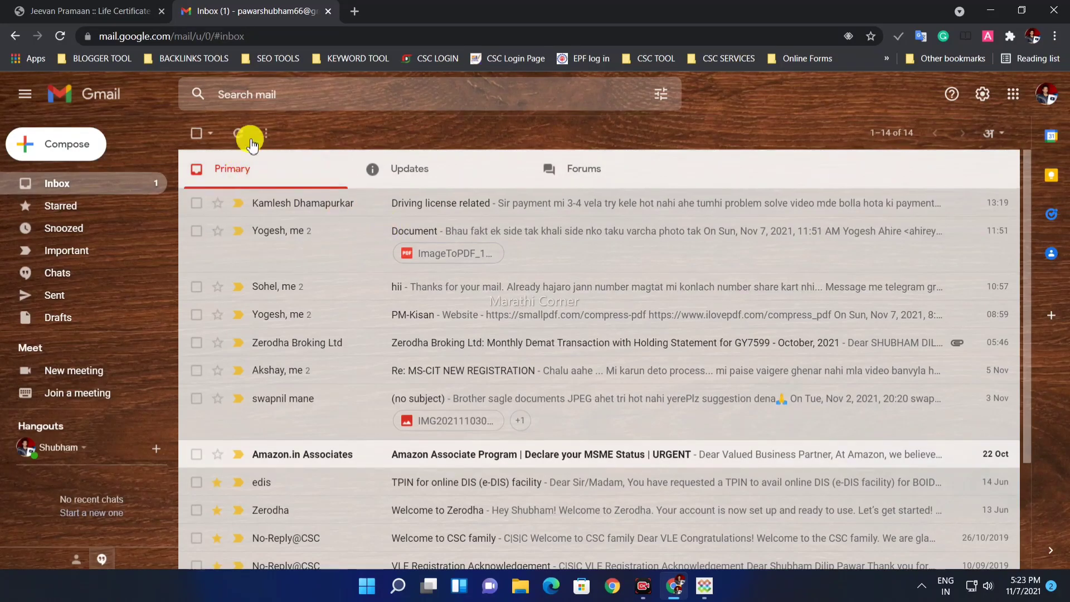
- Refresh the inbox and open the JeevanPramaan 'OTP for Download' email
{"action": "left_click", "coordinate": [239, 133]}
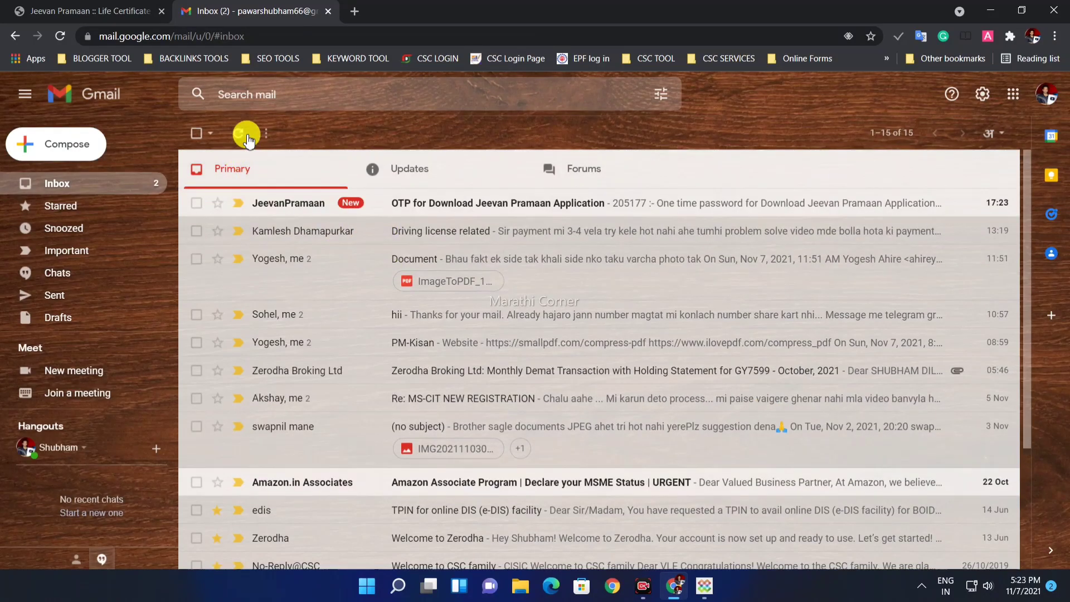
{"action": "left_click", "coordinate": [399, 215]}
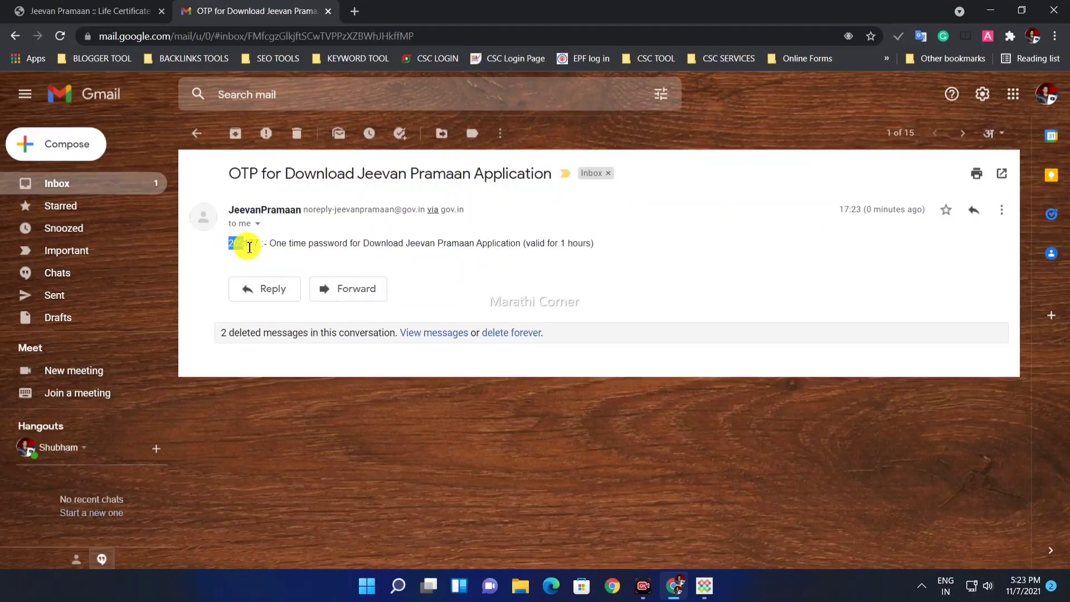
- Paste the emailed OTP into the Jeevan Pramaan form and submit it
{"action": "left_click", "coordinate": [144, 9]}
{"action": "left_click", "coordinate": [671, 365]}
{"action": "key", "text": "ctrl+v"}
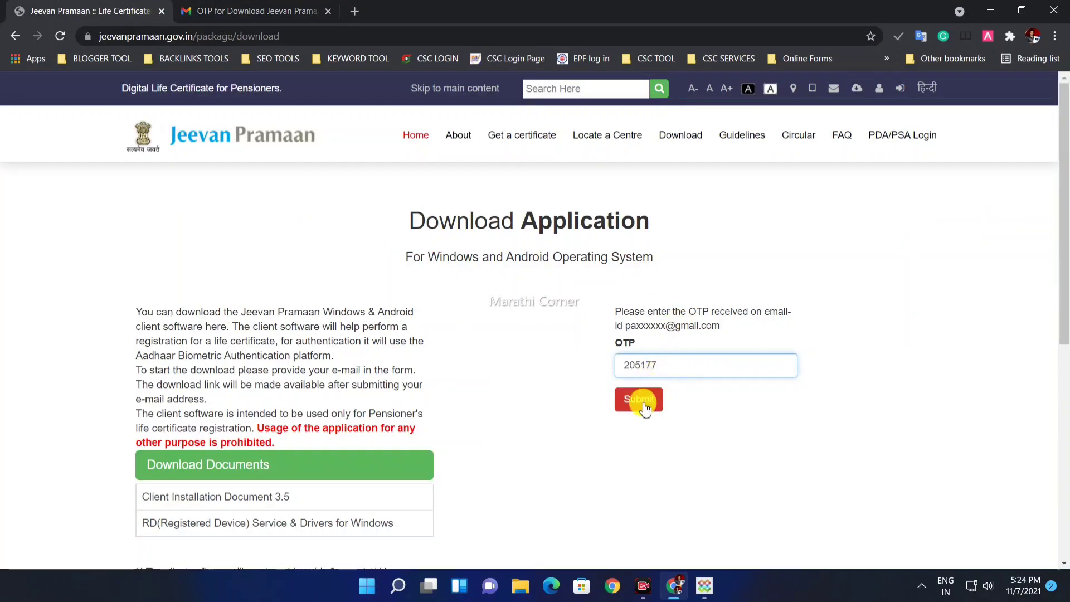
{"action": "left_click", "coordinate": [641, 405]}
- Request the Download For Windows OS link by e-mail and acknowledge the confirmation
{"action": "scroll", "coordinate": [600, 332], "scroll_direction": "down", "scroll_amount": 1}
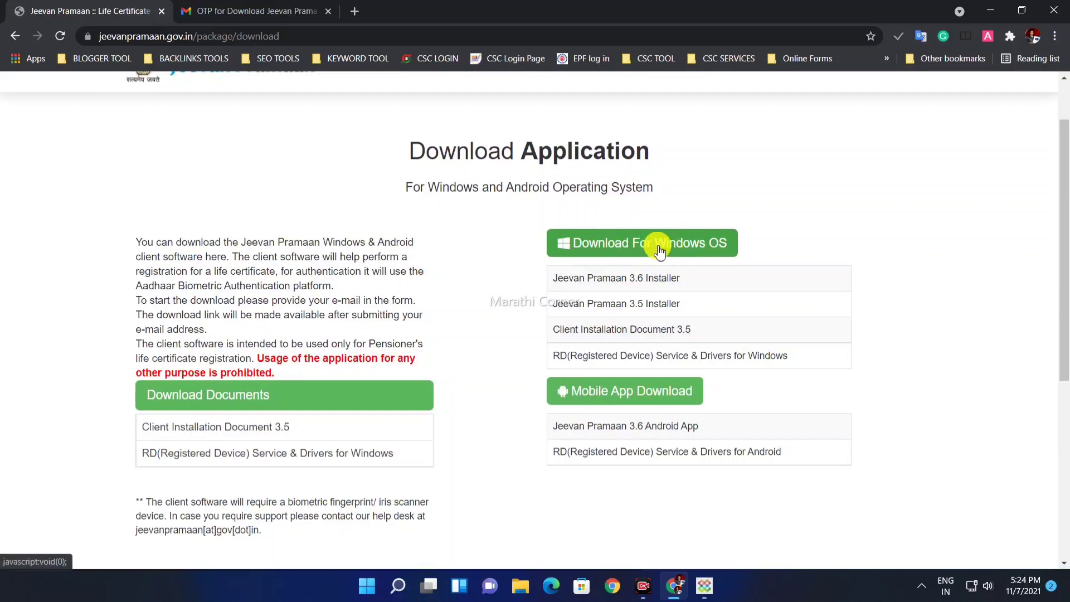
{"action": "left_click", "coordinate": [621, 250]}
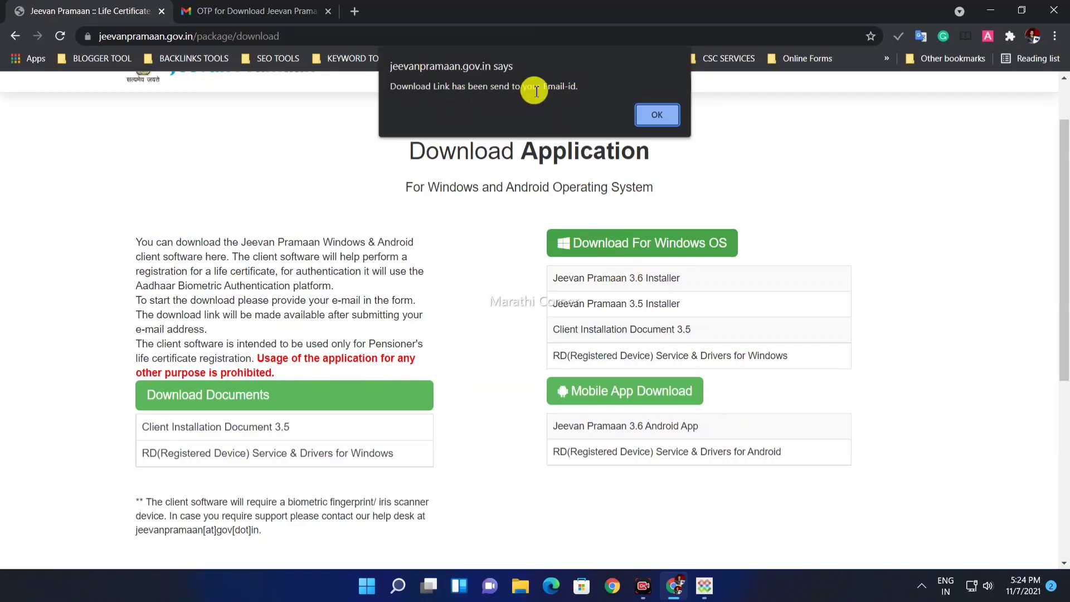
{"action": "left_click", "coordinate": [658, 117]}
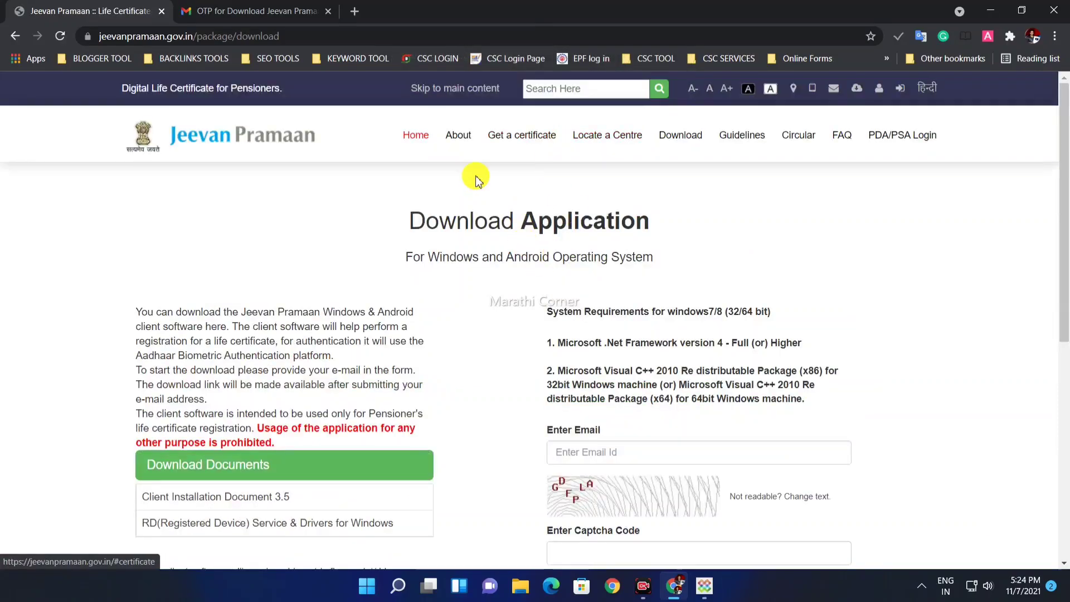
- Open the 'Download link' email and save JeevanPramaanInstallerW.zip to the Desktop
{"action": "left_click", "coordinate": [256, 11]}
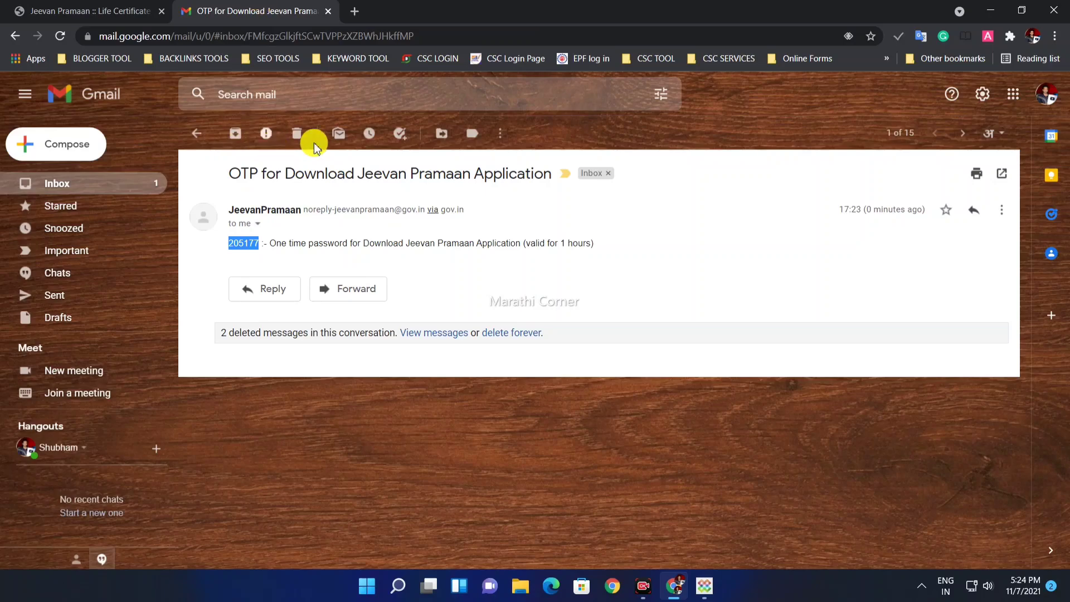
{"action": "left_click", "coordinate": [195, 135]}
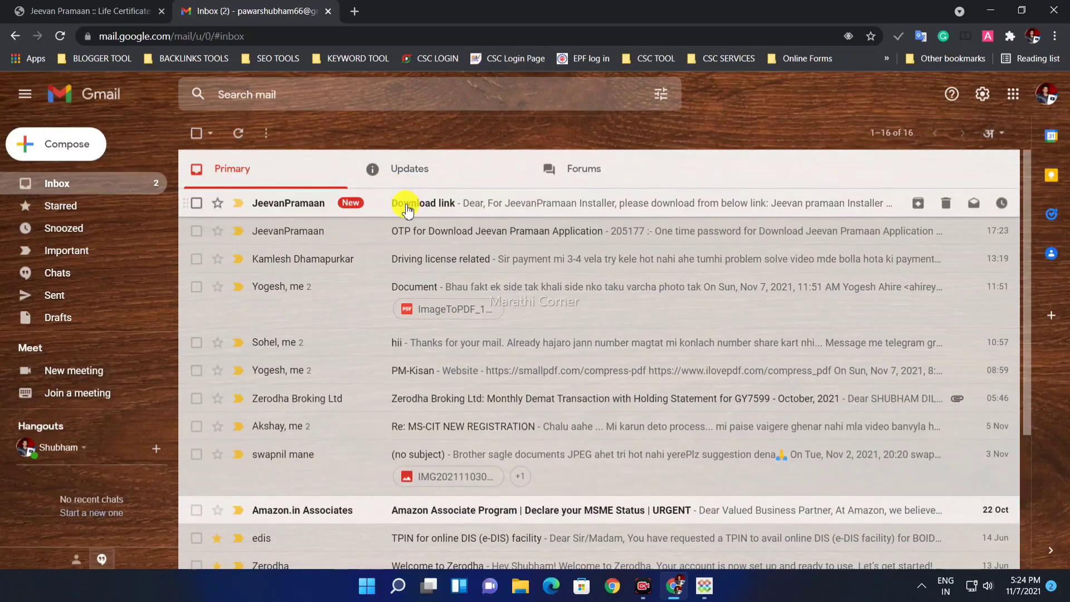
{"action": "left_click", "coordinate": [331, 208]}
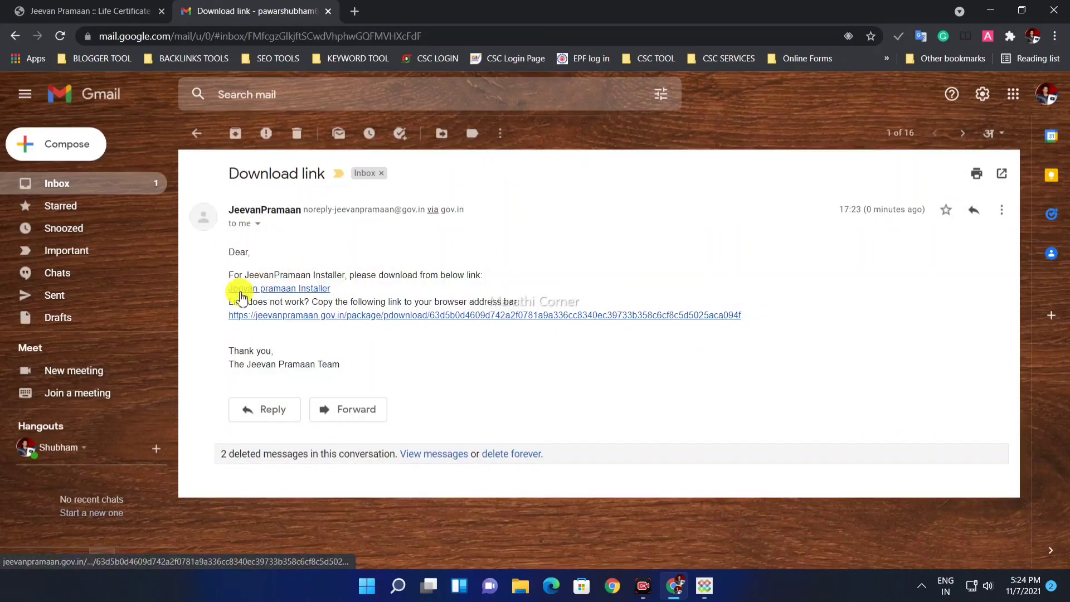
{"action": "left_click", "coordinate": [293, 289]}
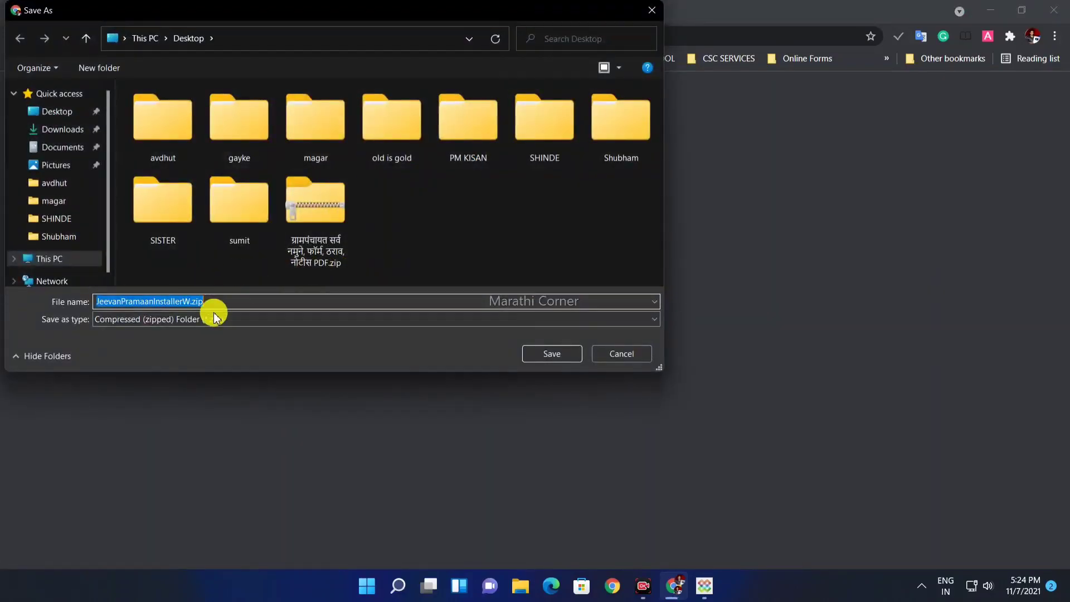
{"action": "left_click", "coordinate": [552, 354]}
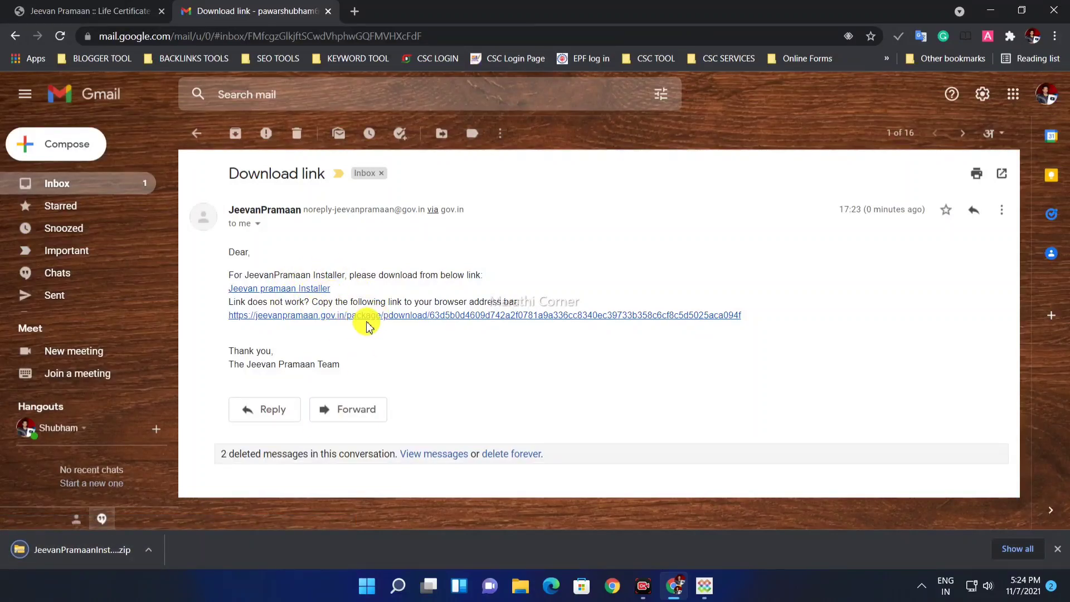
- Extract JeevanPramaanInstallerW.zip on the Desktop to its default location
{"action": "left_click", "coordinate": [148, 549]}
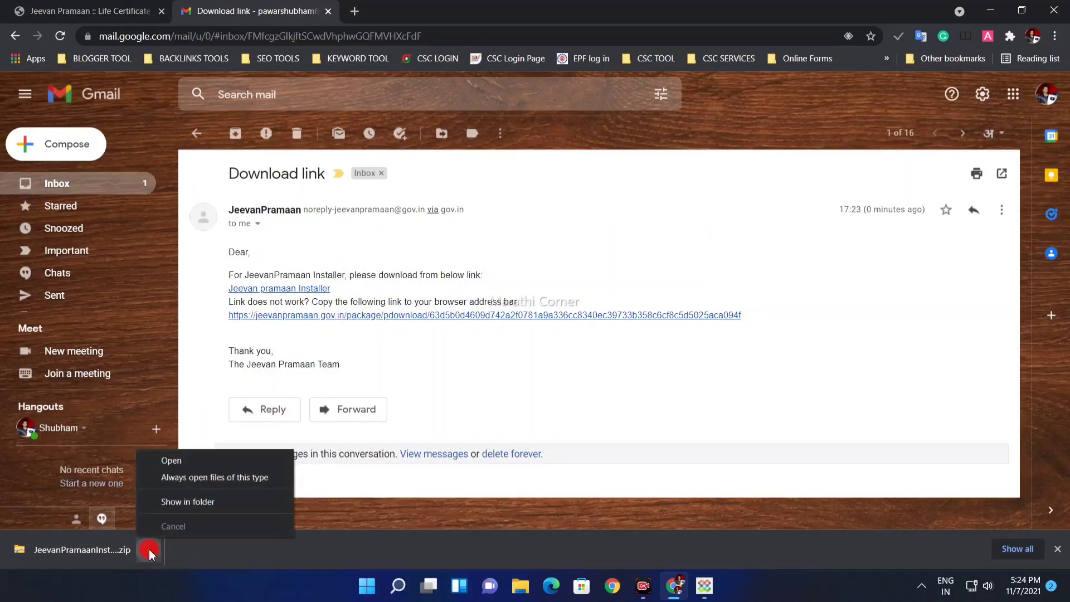
{"action": "left_click", "coordinate": [986, 9]}
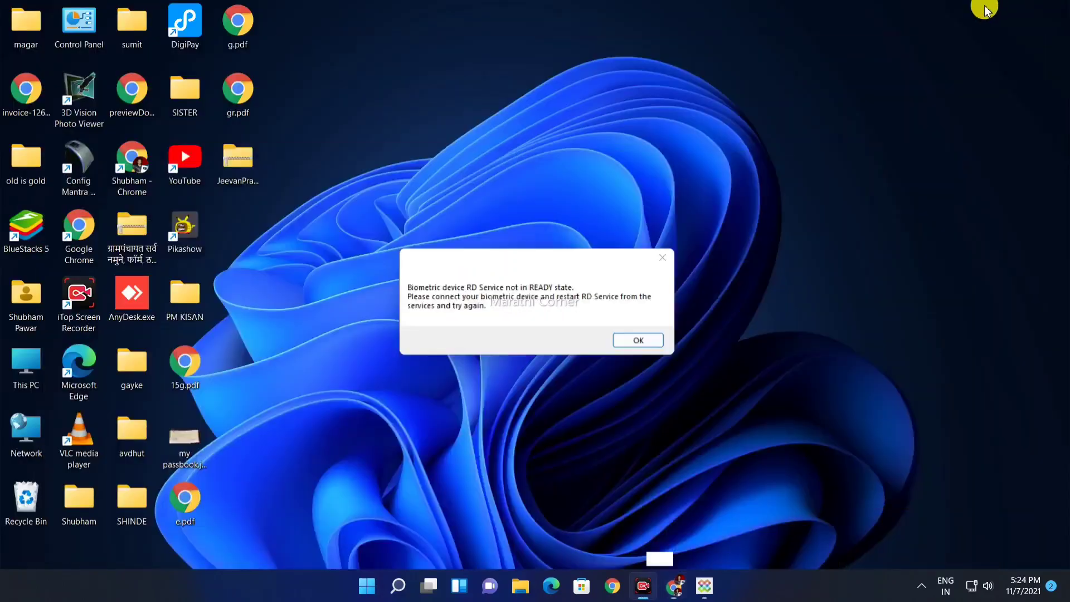
{"action": "left_click", "coordinate": [634, 339]}
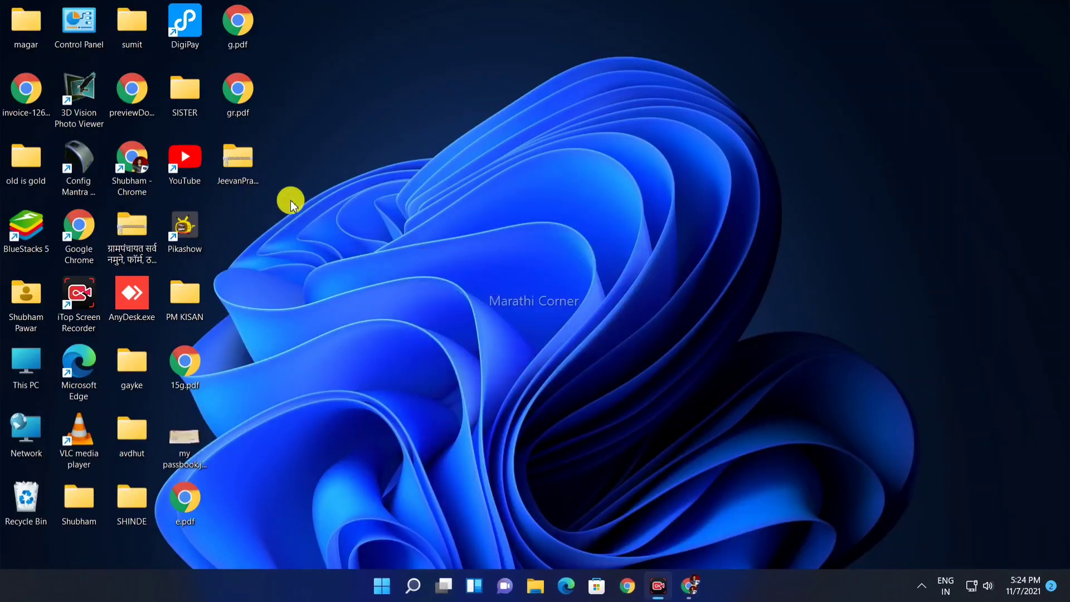
{"action": "left_click", "coordinate": [258, 167]}
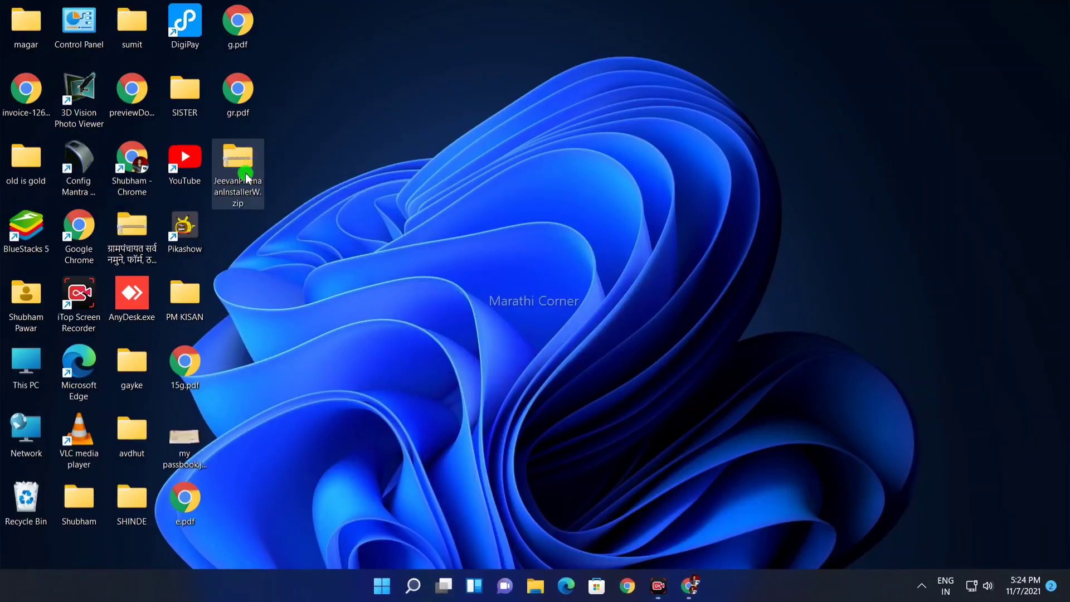
{"action": "right_click", "coordinate": [248, 178]}
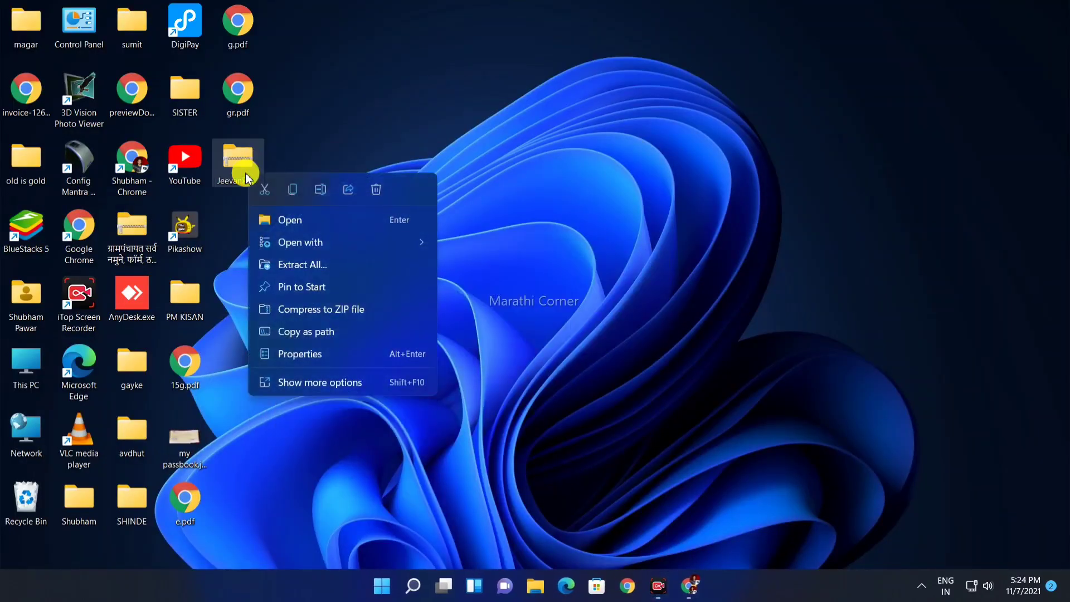
{"action": "left_click", "coordinate": [312, 266]}
{"action": "key", "text": "Return"}
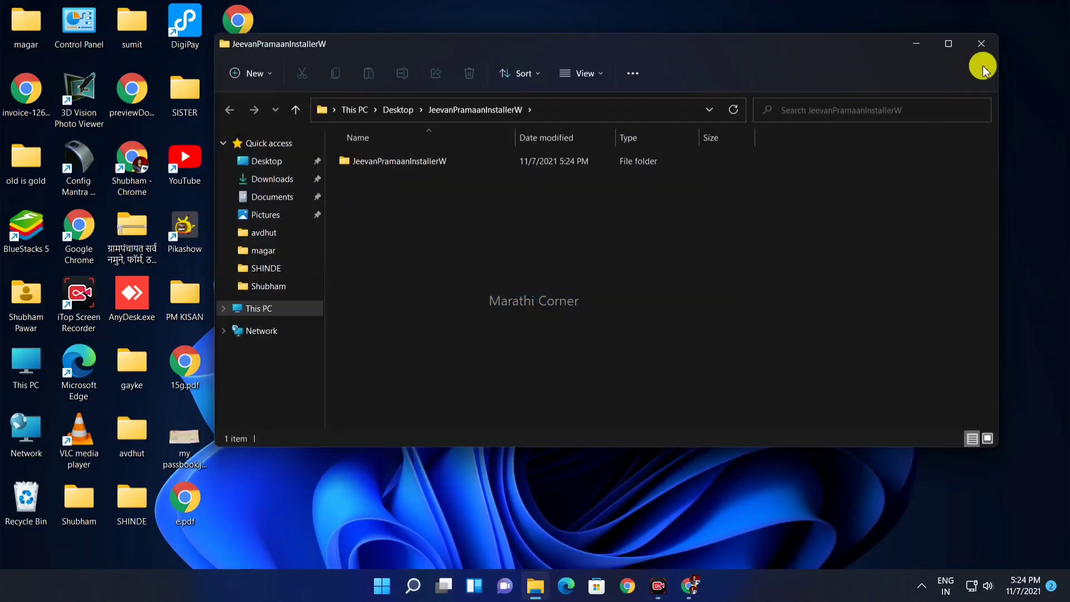
{"action": "left_click", "coordinate": [977, 48]}
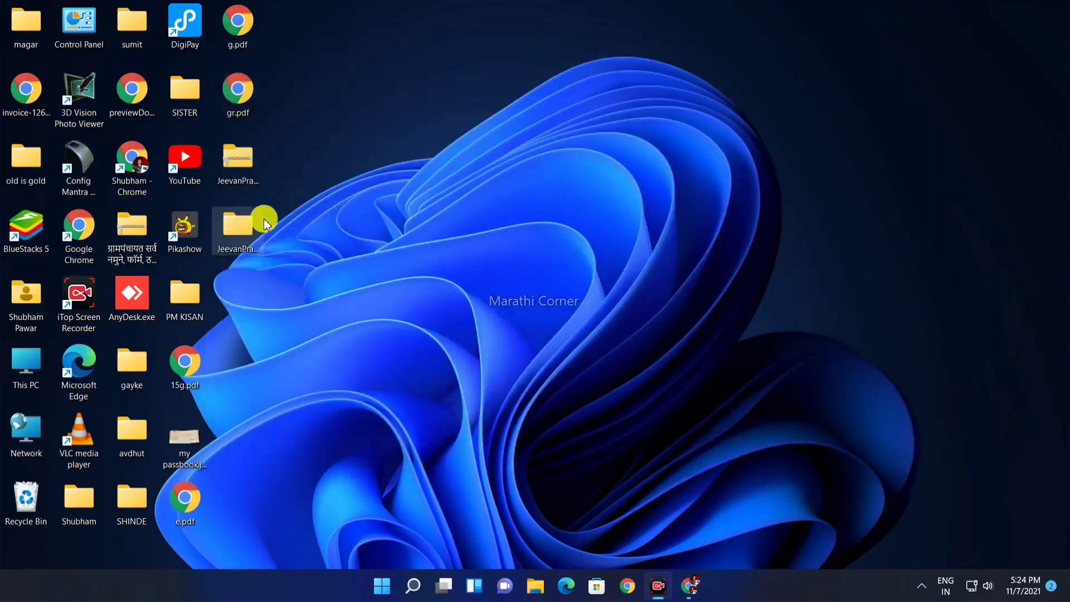
- Launch JeevanPramaanInstaller_3.6_LIVE.exe from the inner JeevanPramaanInstallerW folder and close the folder
{"action": "left_click", "coordinate": [261, 223]}
{"action": "double_click", "coordinate": [237, 231]}
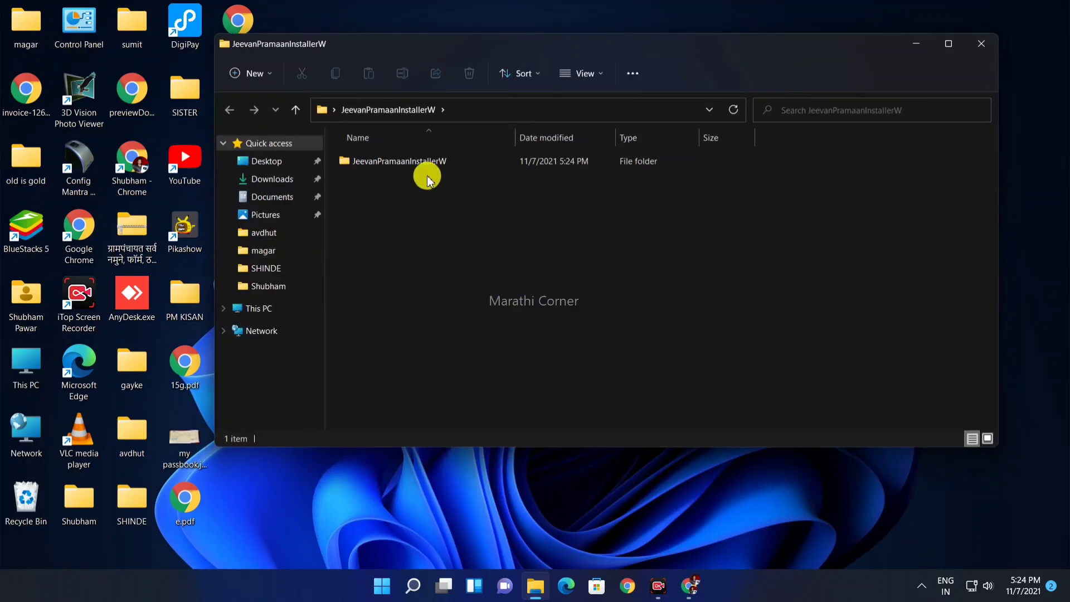
{"action": "double_click", "coordinate": [417, 163]}
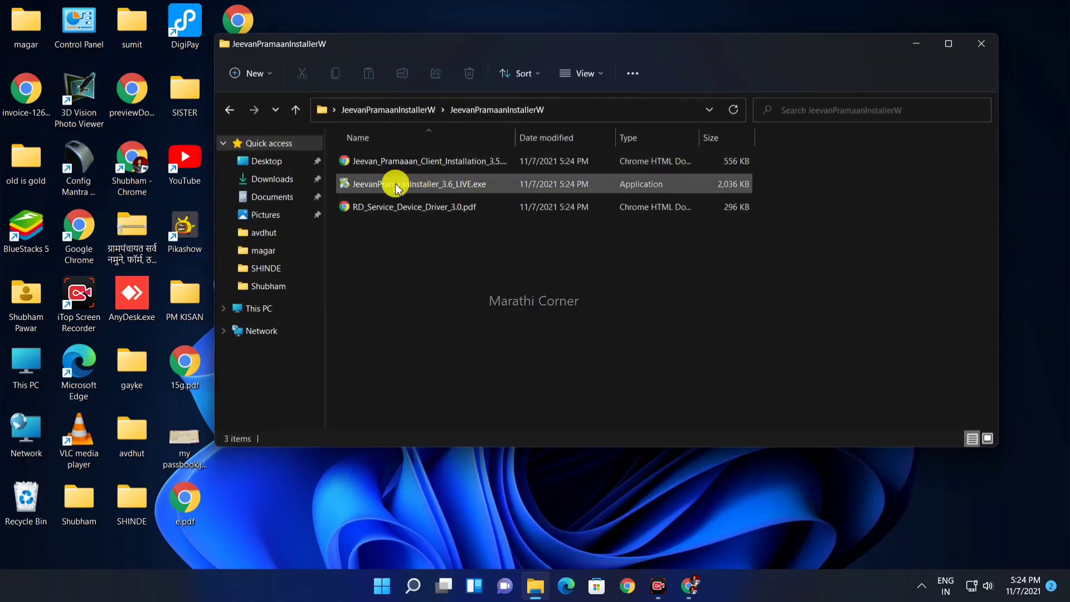
{"action": "double_click", "coordinate": [449, 190]}
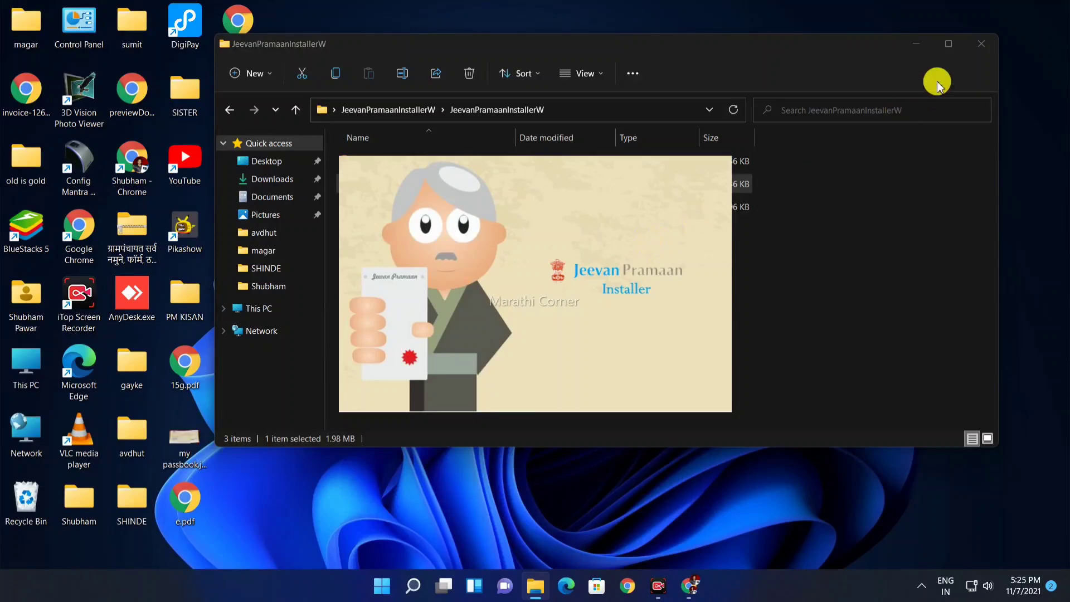
{"action": "left_click", "coordinate": [979, 44]}
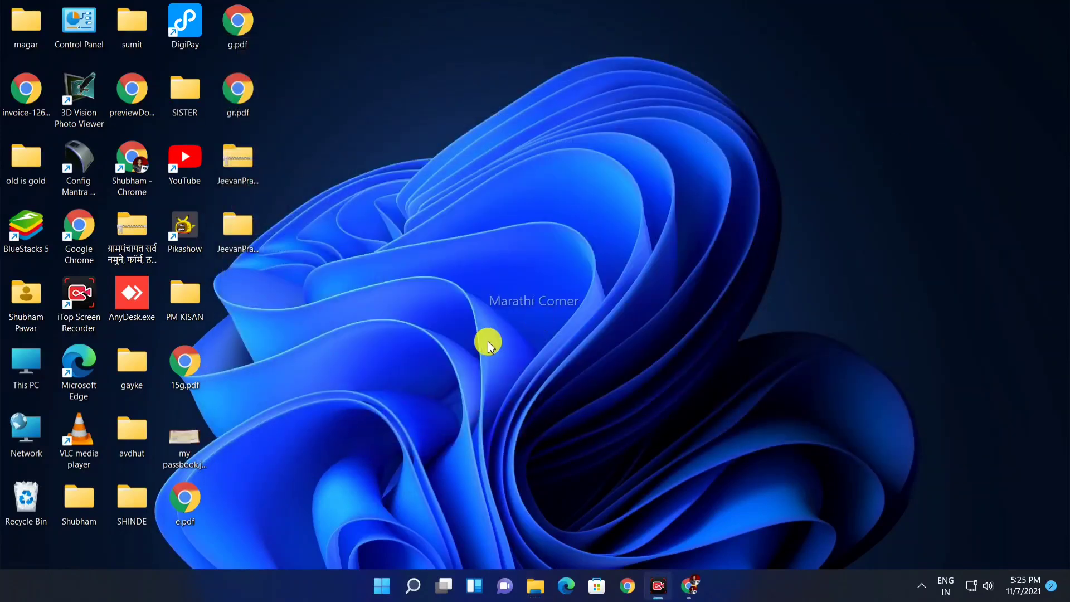
- Install Jeevan Pramaan without the Morpho device component, in the default folder, without launching it
{"action": "left_click", "coordinate": [613, 401]}
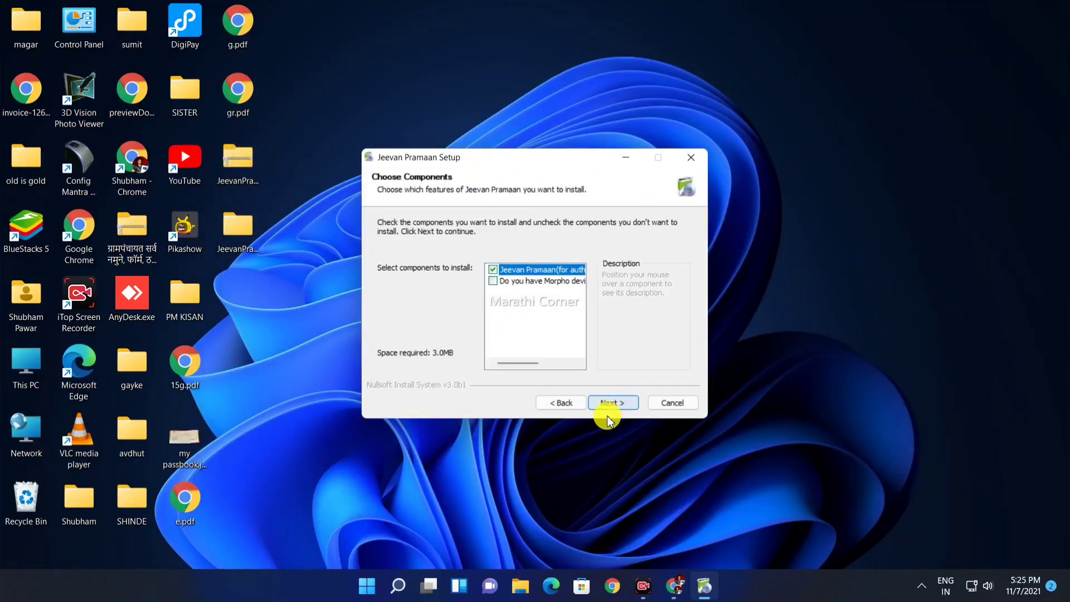
{"action": "mouse_move", "coordinate": [504, 276]}
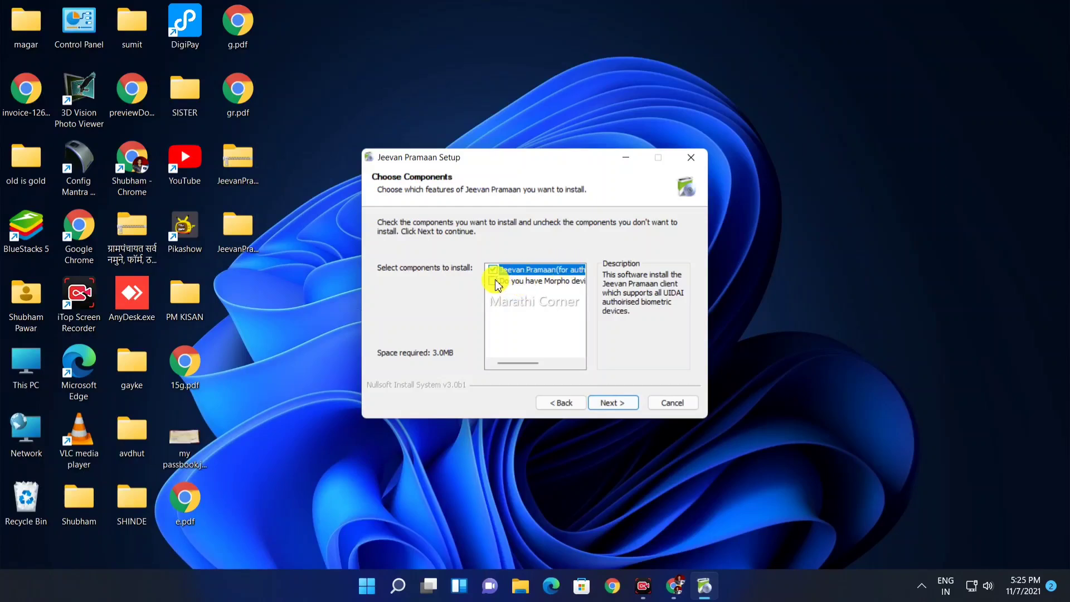
{"action": "left_click", "coordinate": [497, 281]}
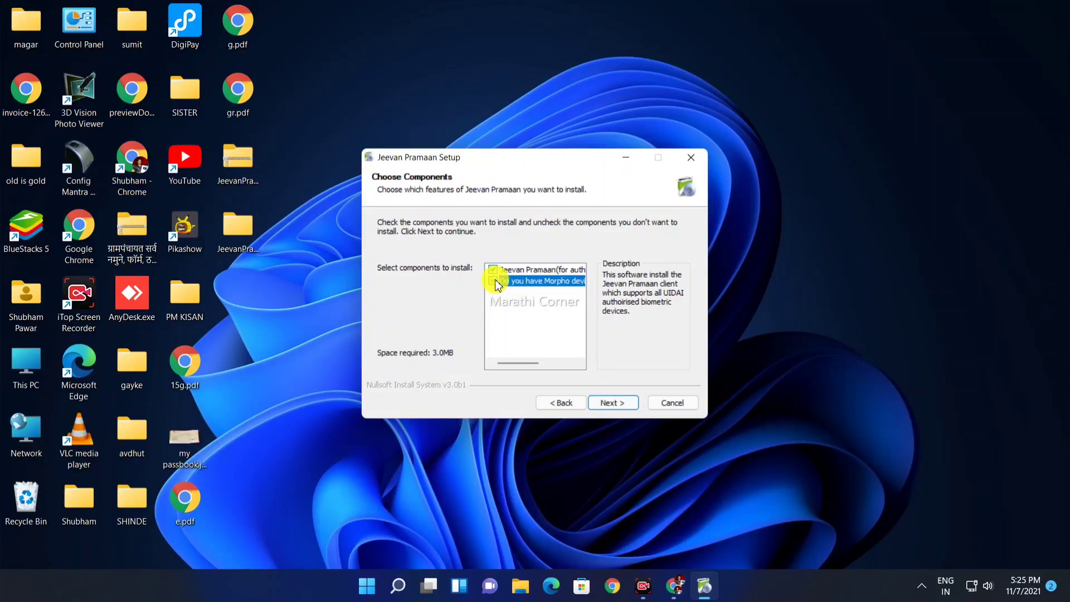
{"action": "left_click", "coordinate": [494, 280]}
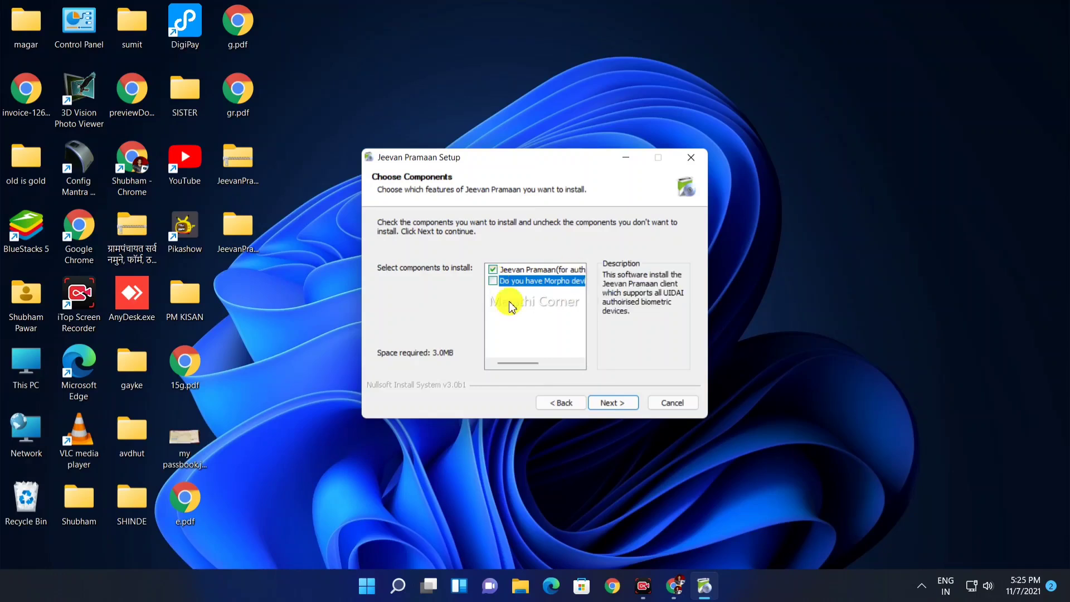
{"action": "left_click", "coordinate": [613, 402]}
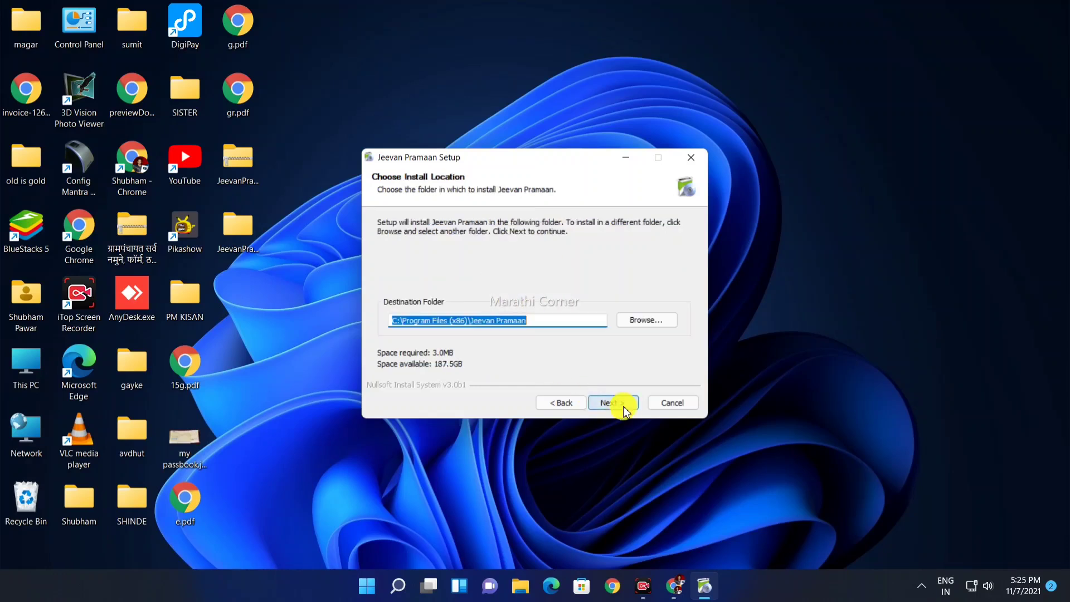
{"action": "left_click", "coordinate": [613, 402]}
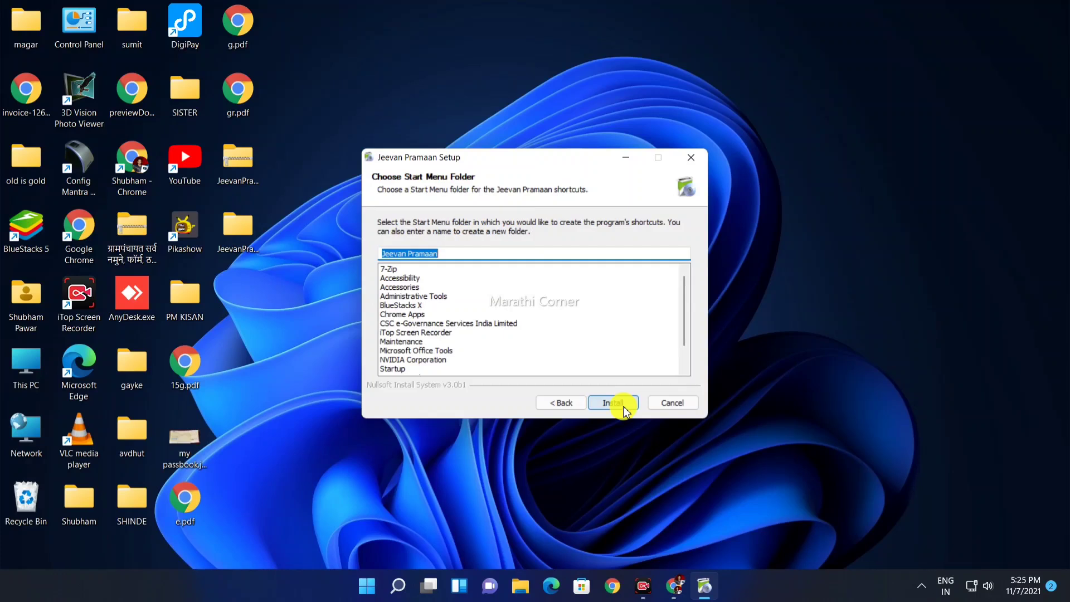
{"action": "left_click", "coordinate": [623, 407]}
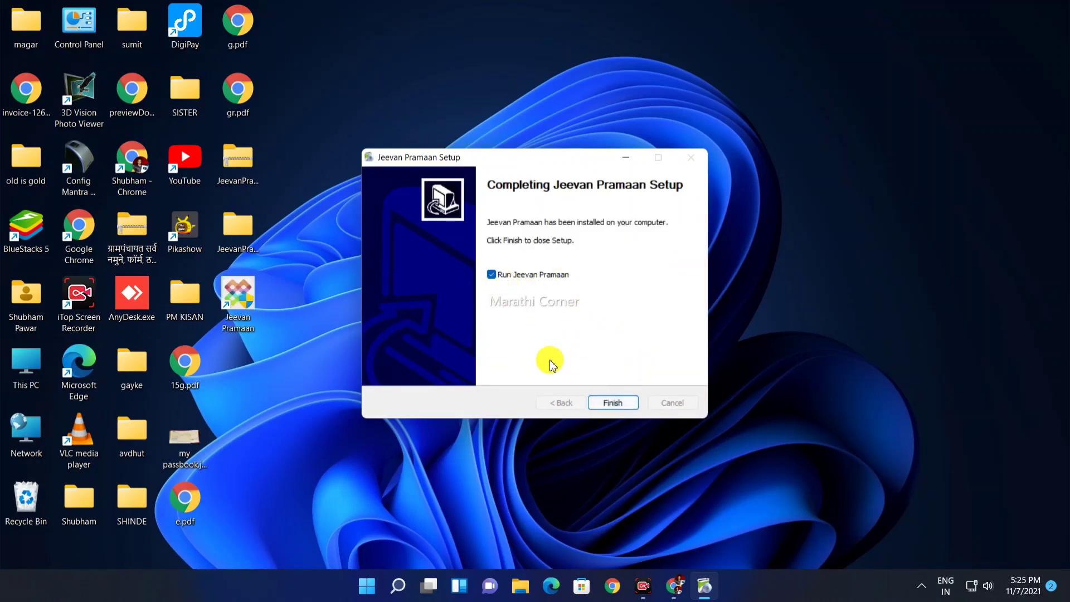
{"action": "left_click", "coordinate": [537, 277]}
{"action": "left_click", "coordinate": [613, 402]}
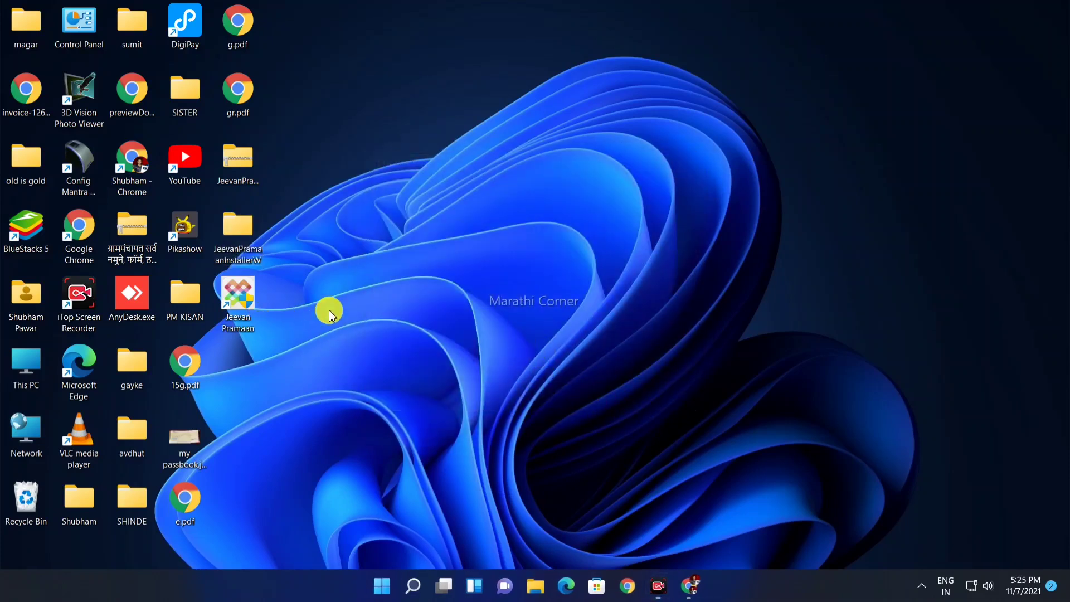
- Start the Jeevan Pramaan client, dismiss the RD Service not-ready error, and relaunch it
{"action": "left_click", "coordinate": [245, 297]}
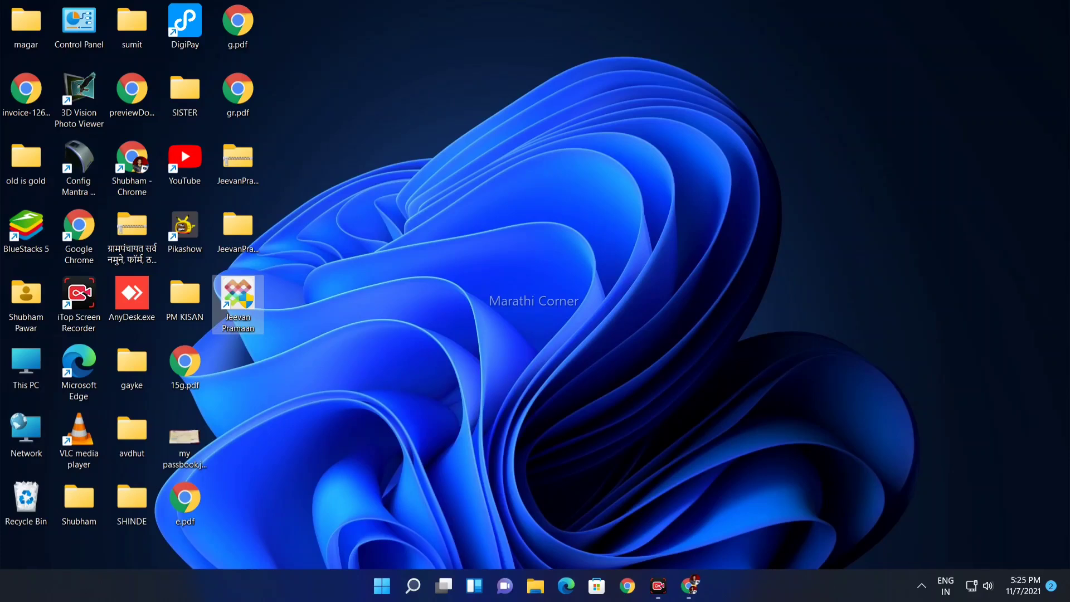
{"action": "left_click", "coordinate": [493, 407]}
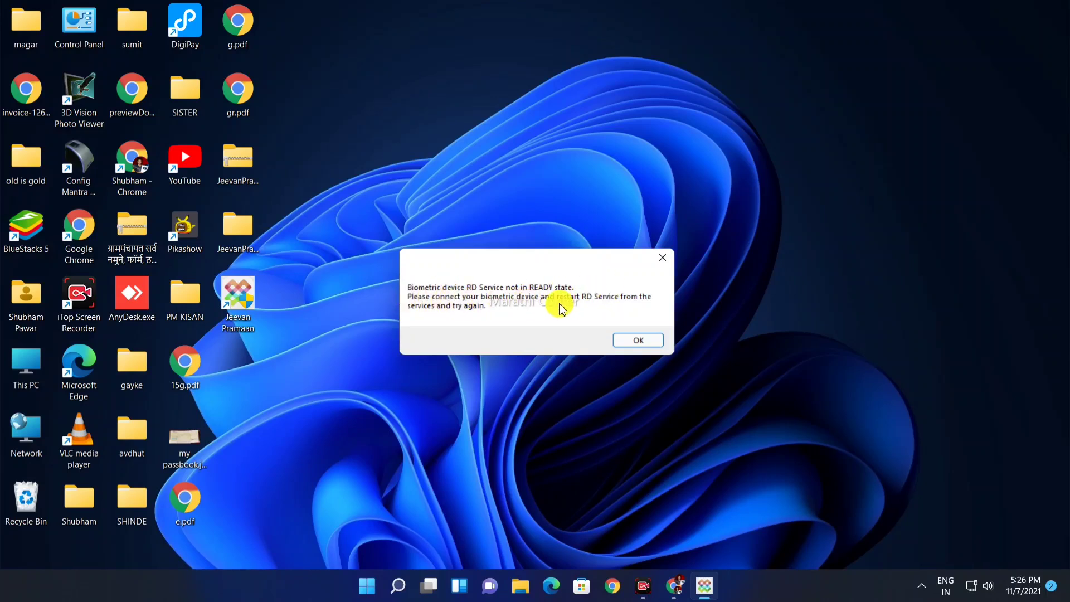
{"action": "left_click", "coordinate": [639, 341]}
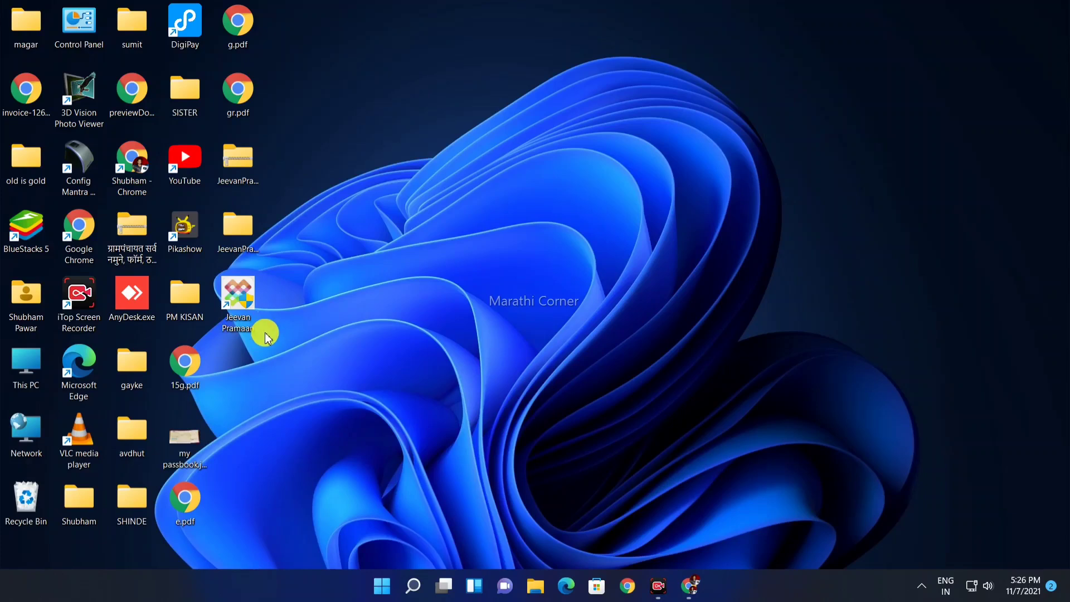
{"action": "double_click", "coordinate": [242, 306]}
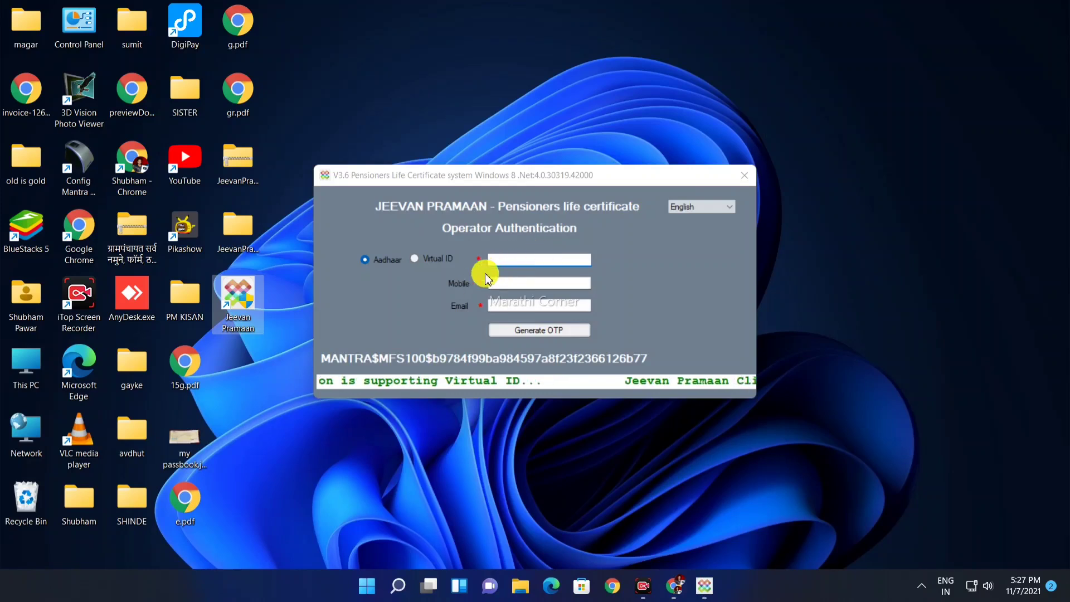
- Enter the operator's Aadhaar number, mobile and e-mail, generate an OTP and submit it
{"action": "left_click", "coordinate": [505, 260]}
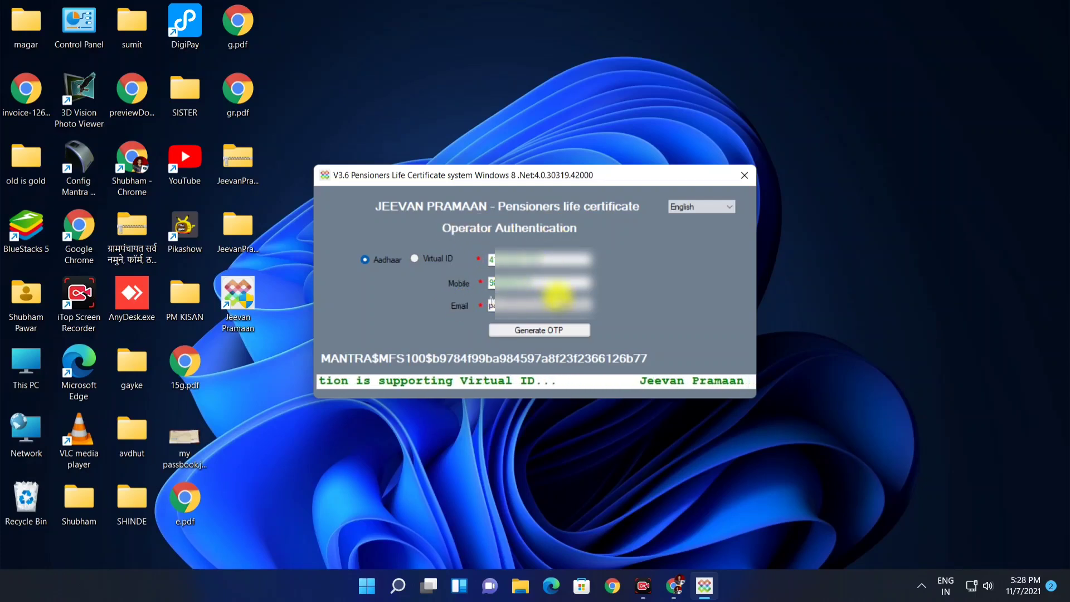
{"action": "left_click", "coordinate": [538, 331]}
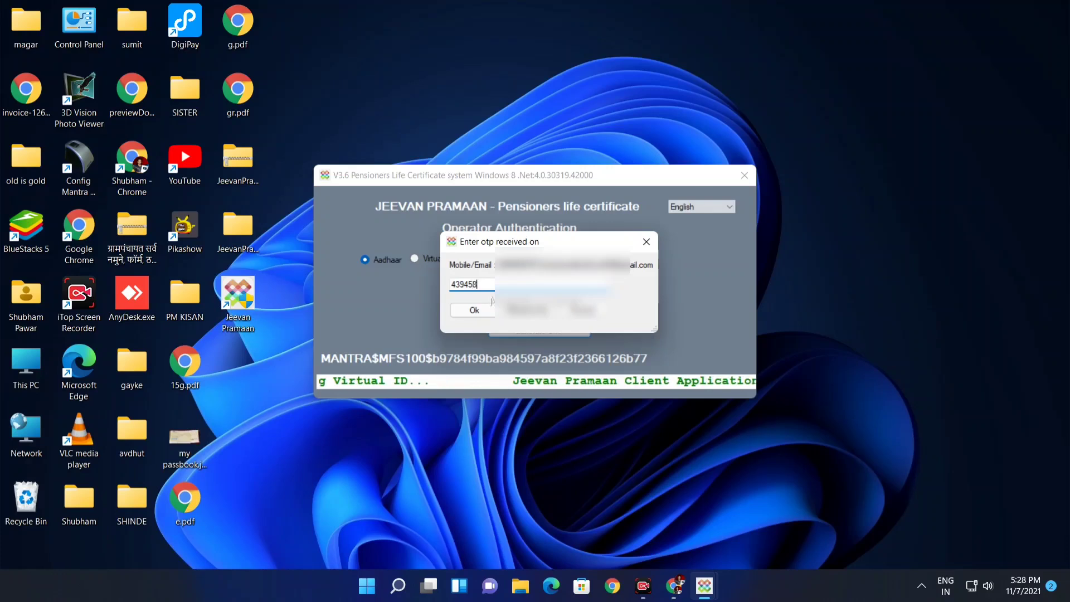
{"action": "left_click", "coordinate": [472, 311]}
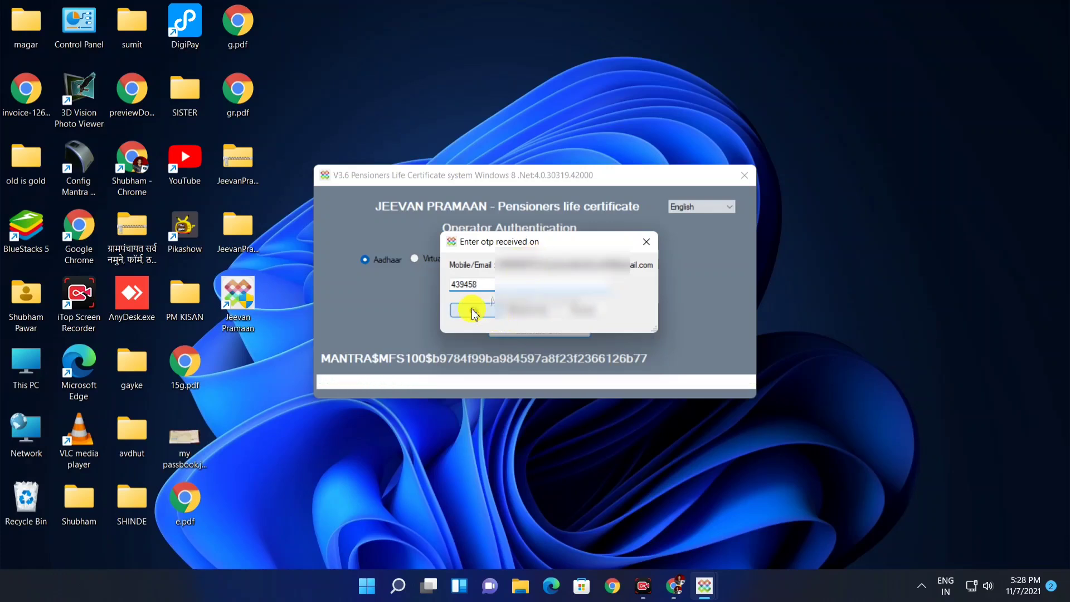
- Enter the operator's name, give Aadhaar consent, and capture the operator's fingerprint on the MFS100
{"action": "left_click", "coordinate": [518, 233]}
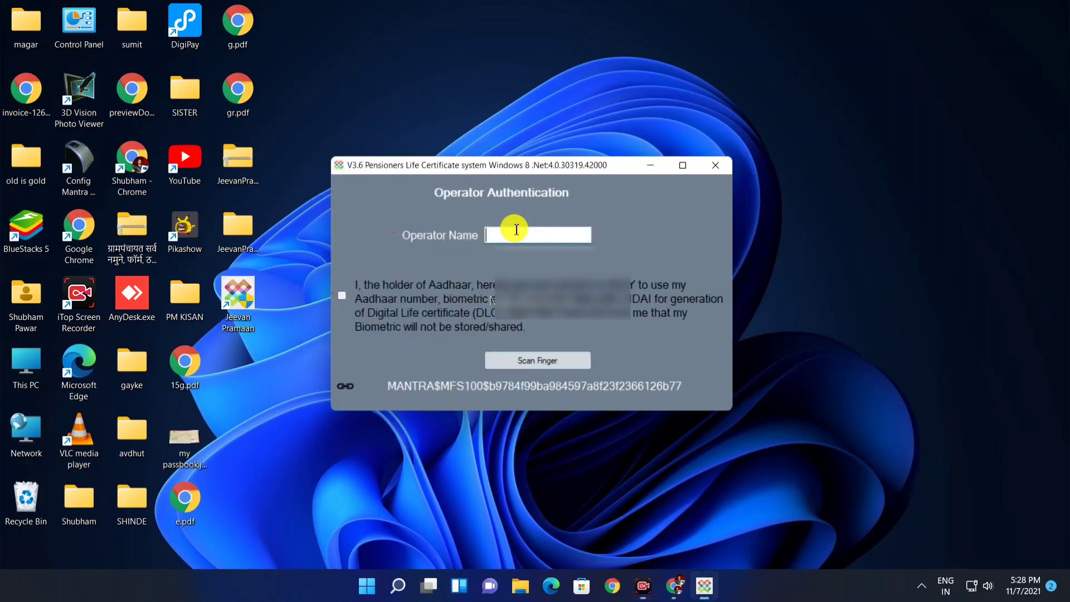
{"action": "type", "text": "Shubham"}
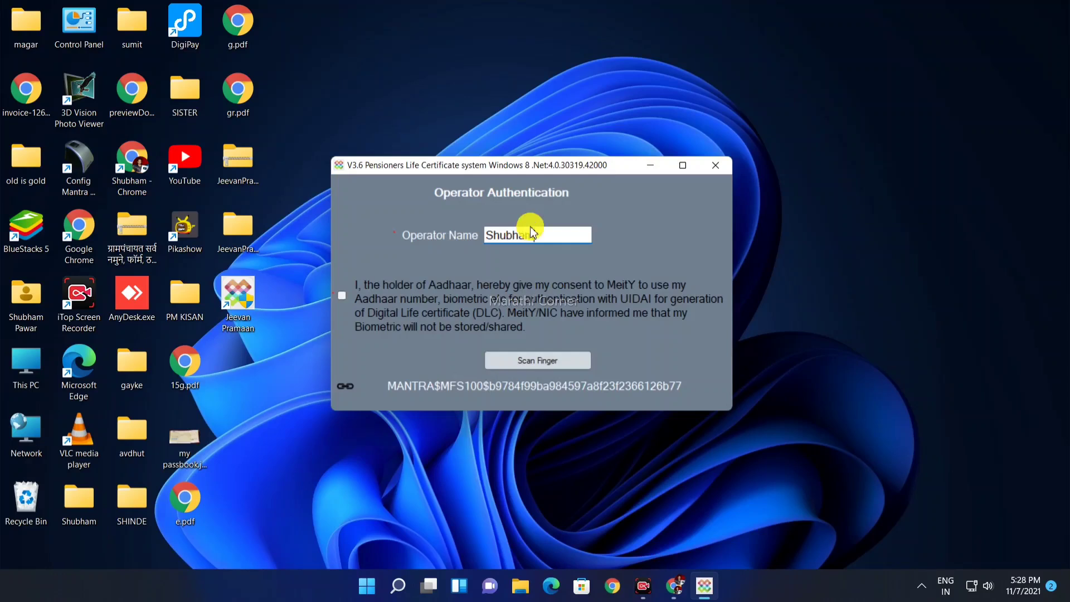
{"action": "left_click", "coordinate": [341, 296]}
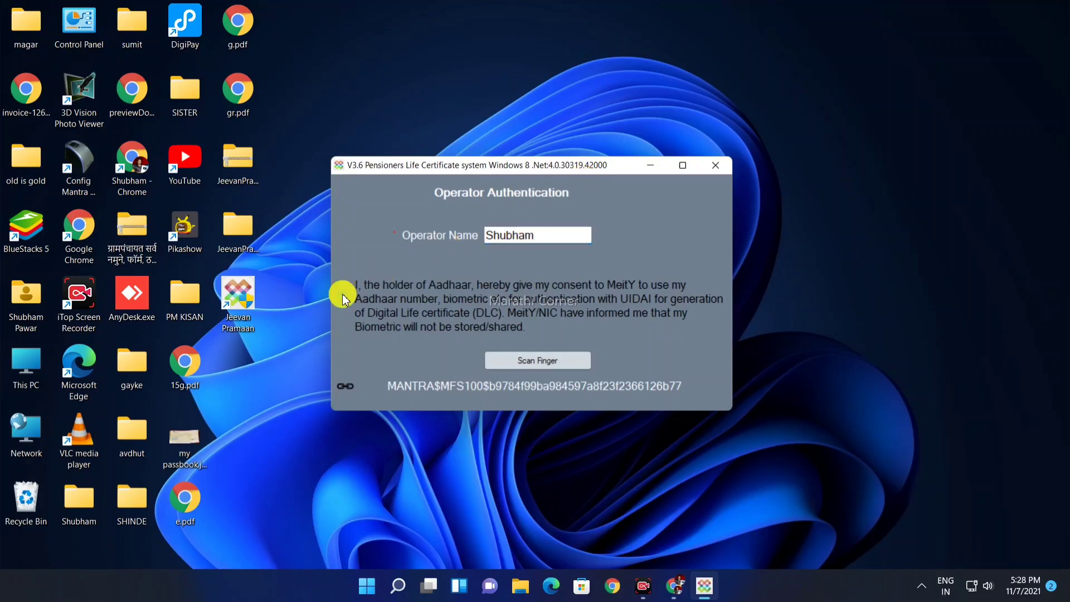
{"action": "left_click", "coordinate": [549, 367]}
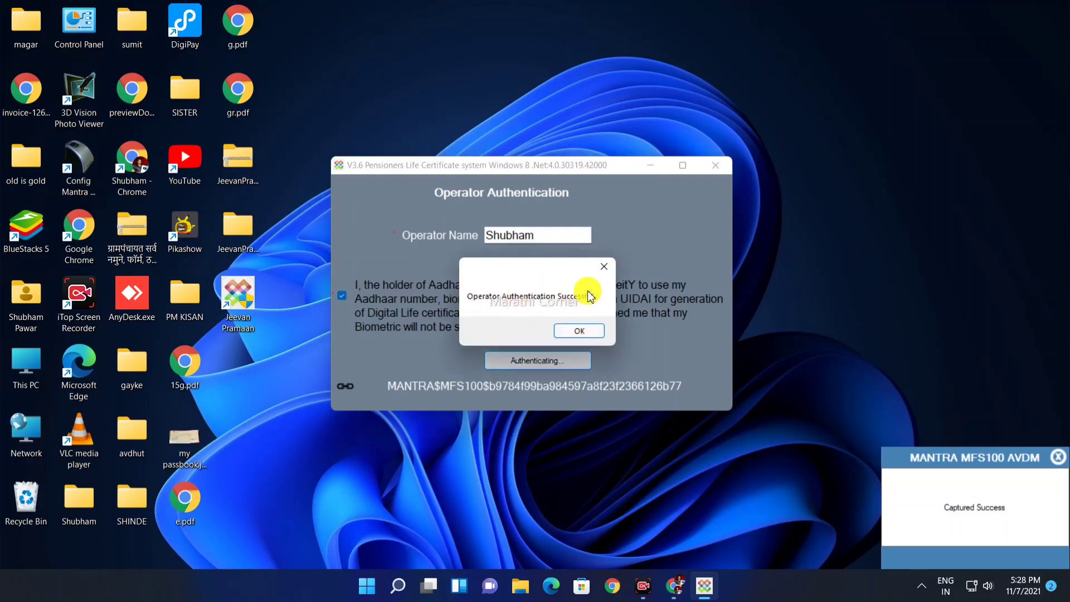
{"action": "left_click", "coordinate": [584, 328]}
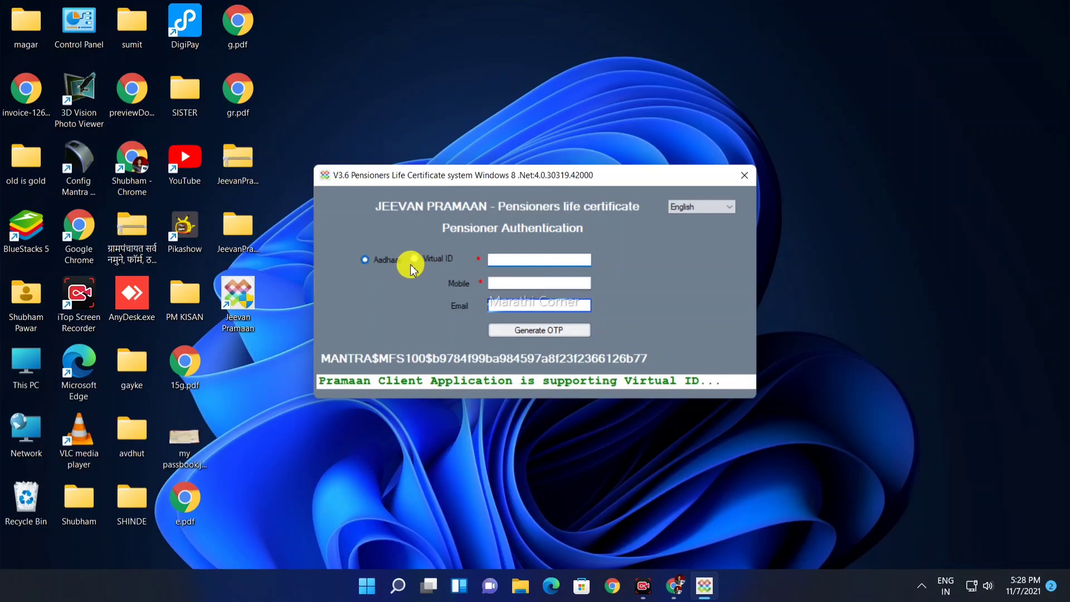
- Choose Aadhaar as the ID type, request a mobile OTP and submit the received code
{"action": "left_click", "coordinate": [365, 259]}
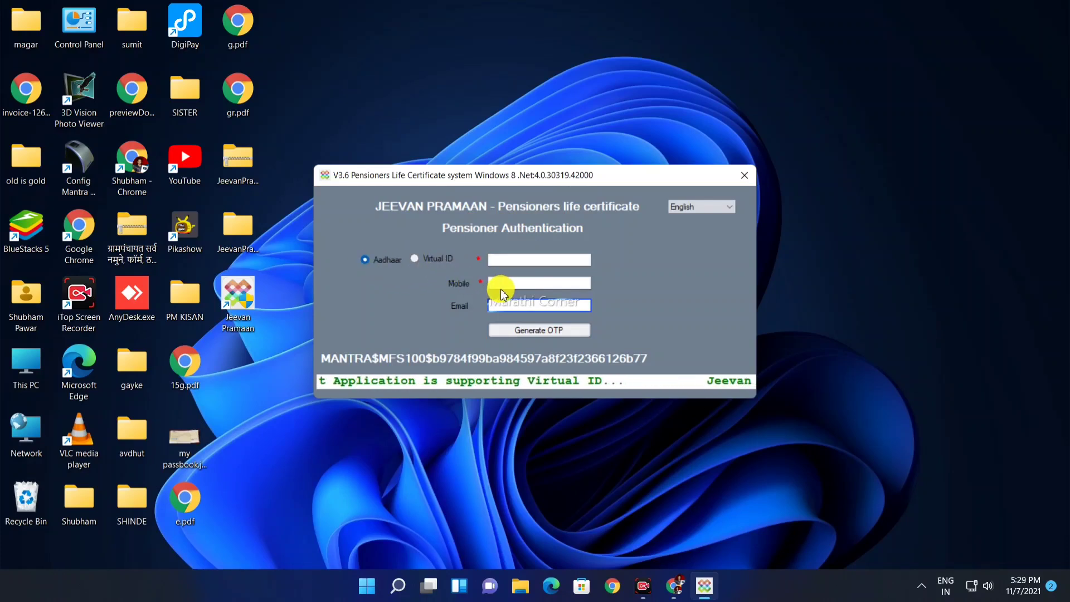
{"action": "left_click", "coordinate": [510, 283]}
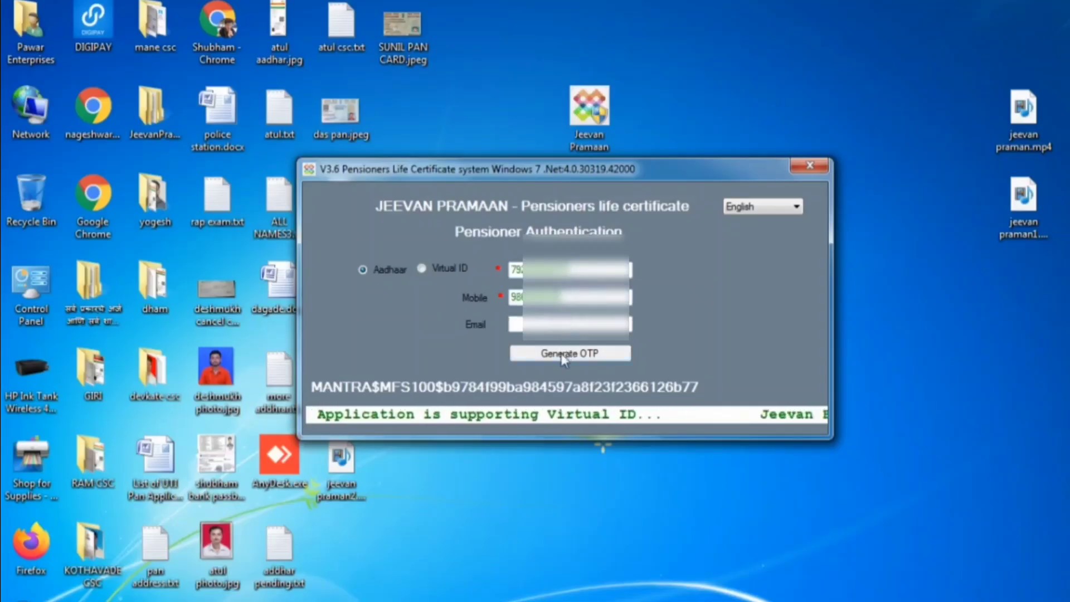
{"action": "left_click", "coordinate": [561, 356]}
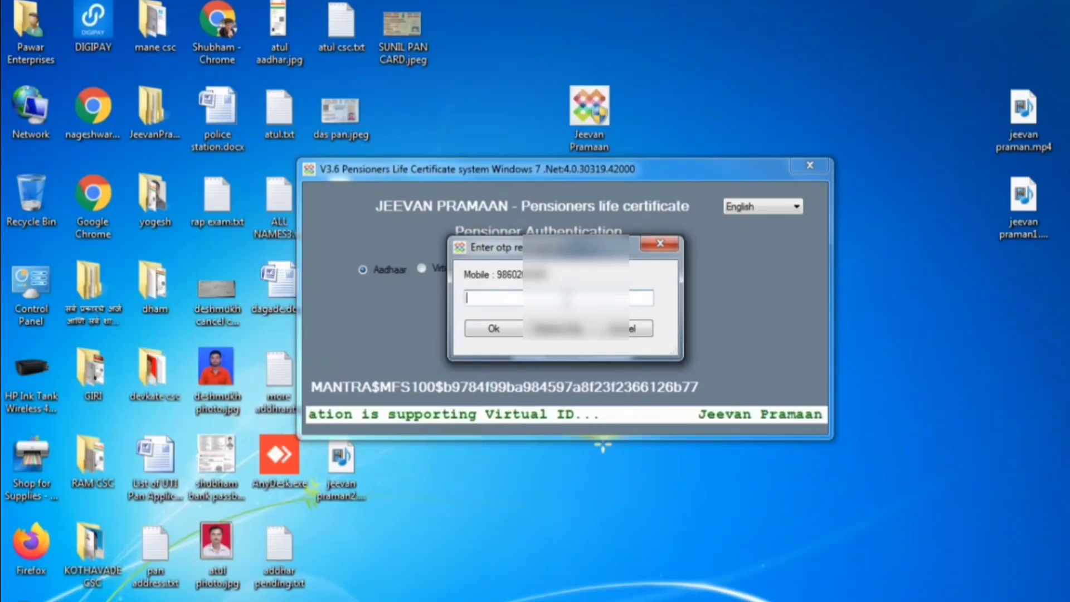
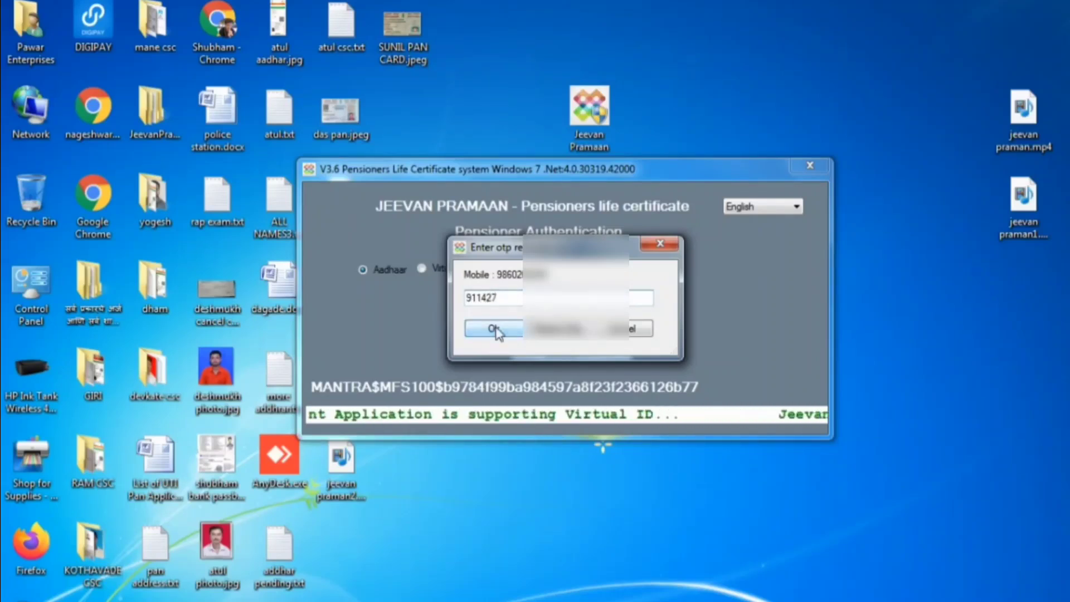
{"action": "left_click", "coordinate": [494, 329]}
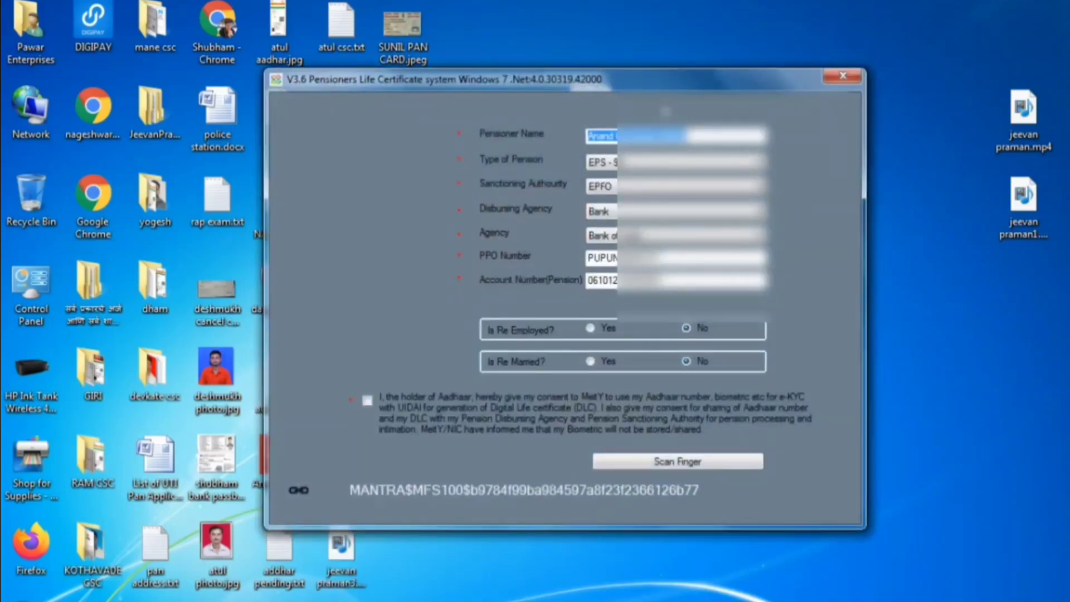
- Tick the consent box and scan the pensioner's finger, retrying after the failure message
{"action": "double_click", "coordinate": [611, 257]}
{"action": "left_click", "coordinate": [611, 258]}
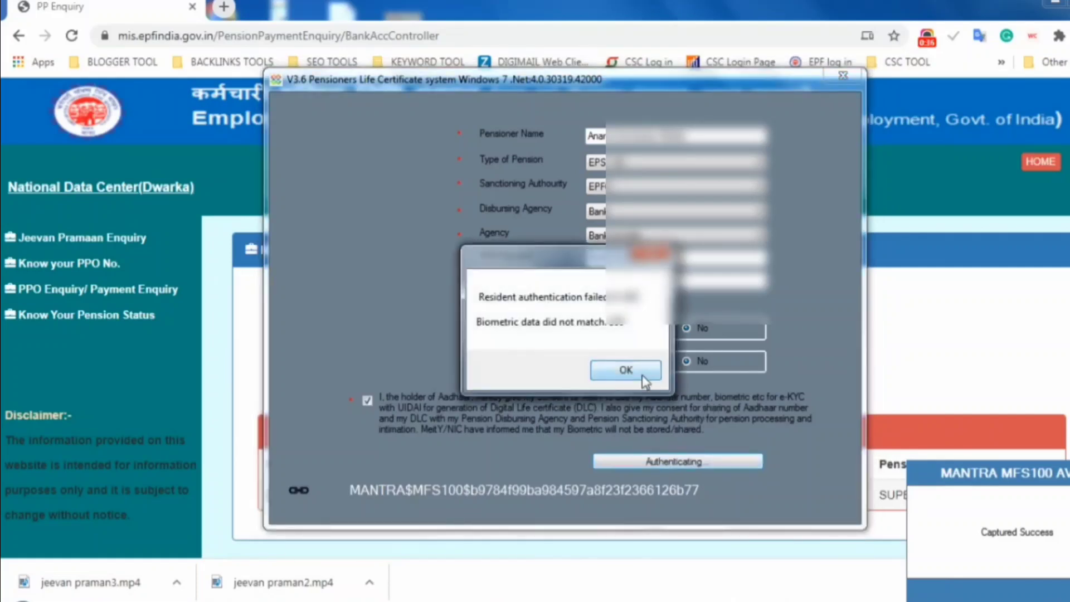
{"action": "left_click", "coordinate": [626, 371]}
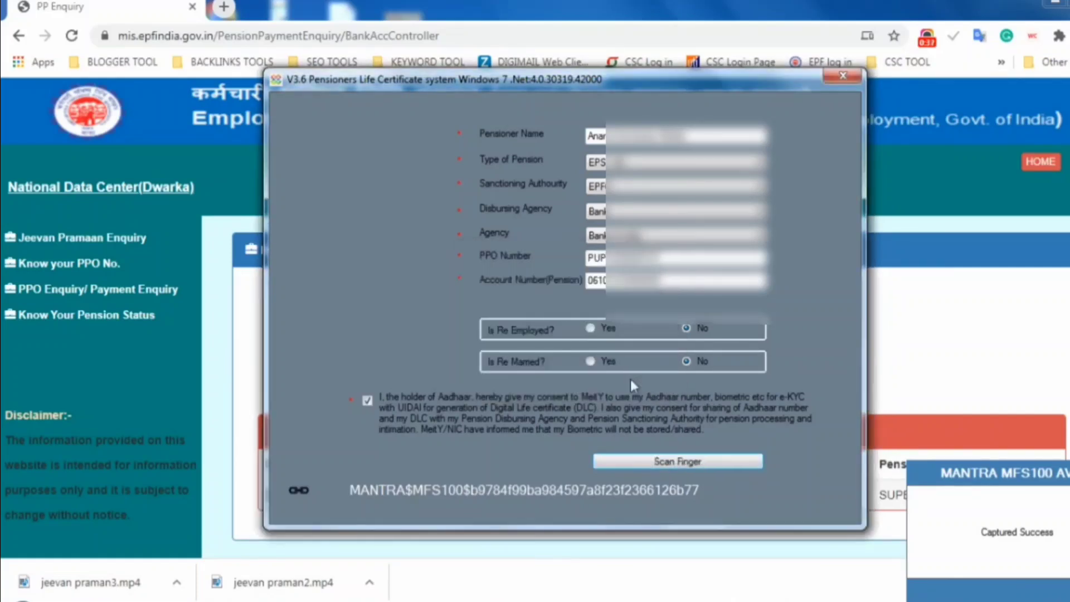
{"action": "left_click", "coordinate": [647, 455]}
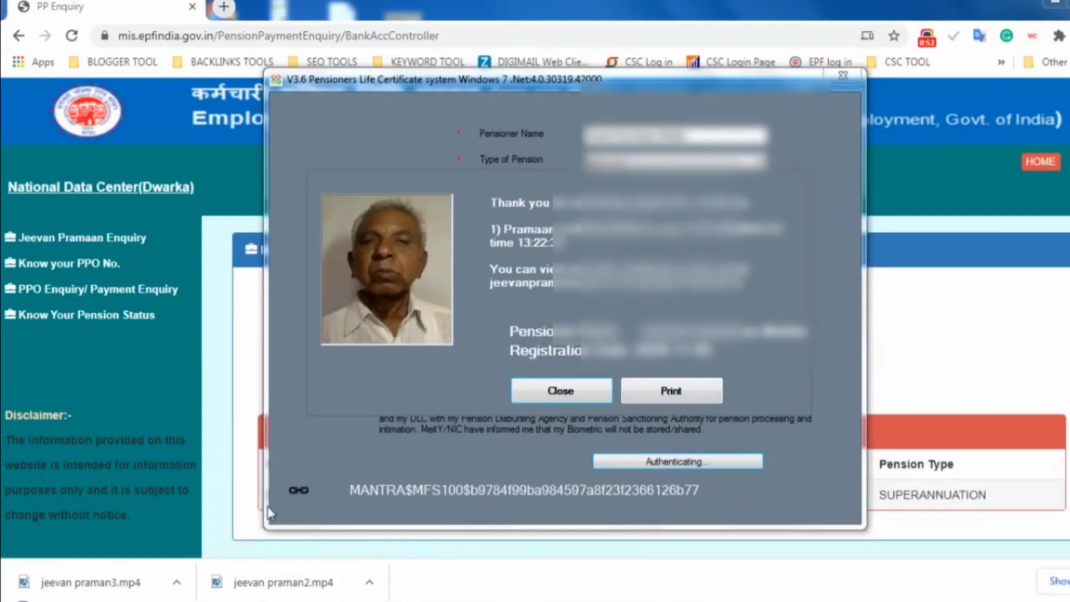
- Launch Snipping Tool via a Start search for 'sni' and snip the certificate confirmation window
{"action": "key", "text": "super"}
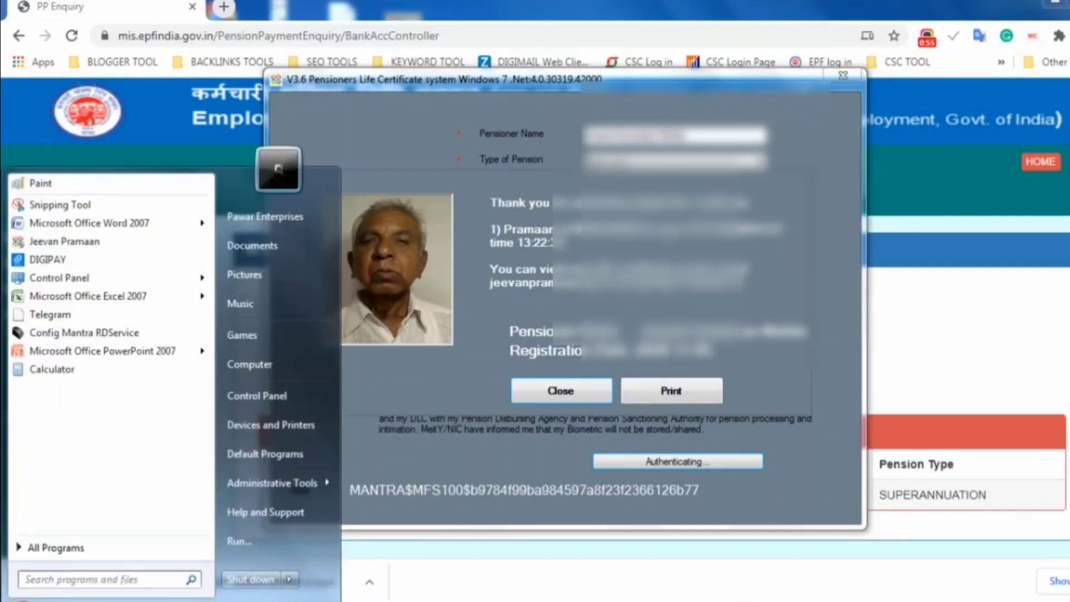
{"action": "type", "text": "sni"}
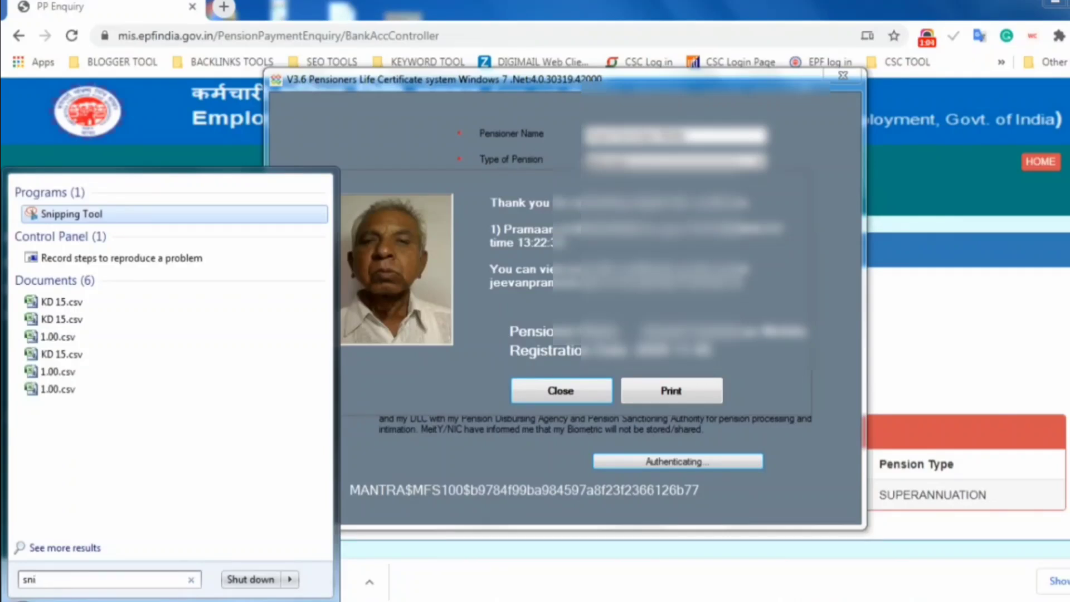
{"action": "key", "text": "Return"}
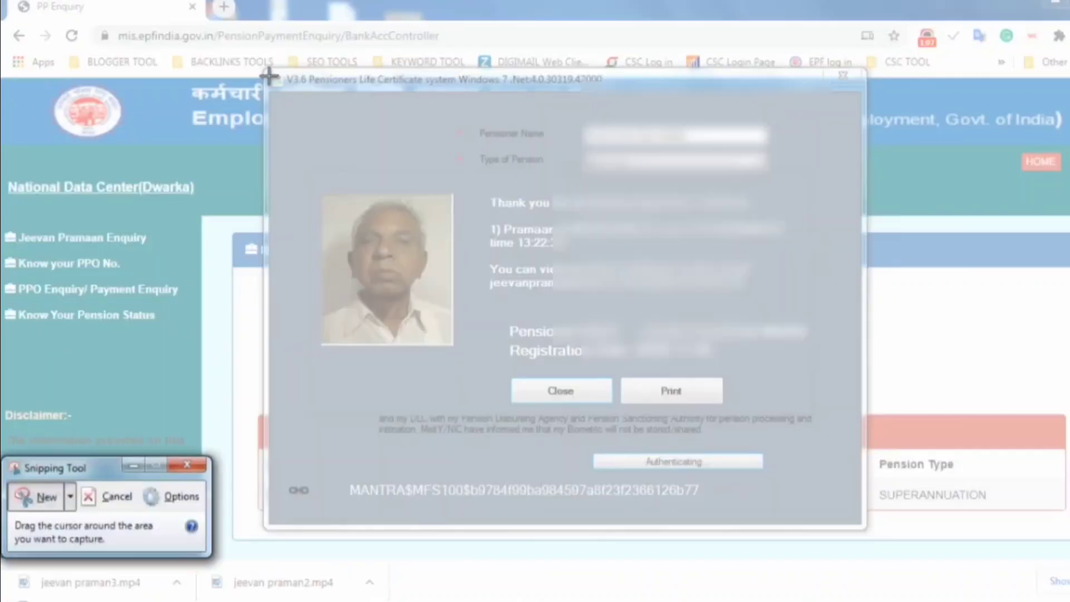
{"action": "left_click_drag", "start_coordinate": [267, 70], "coordinate": [863, 524]}
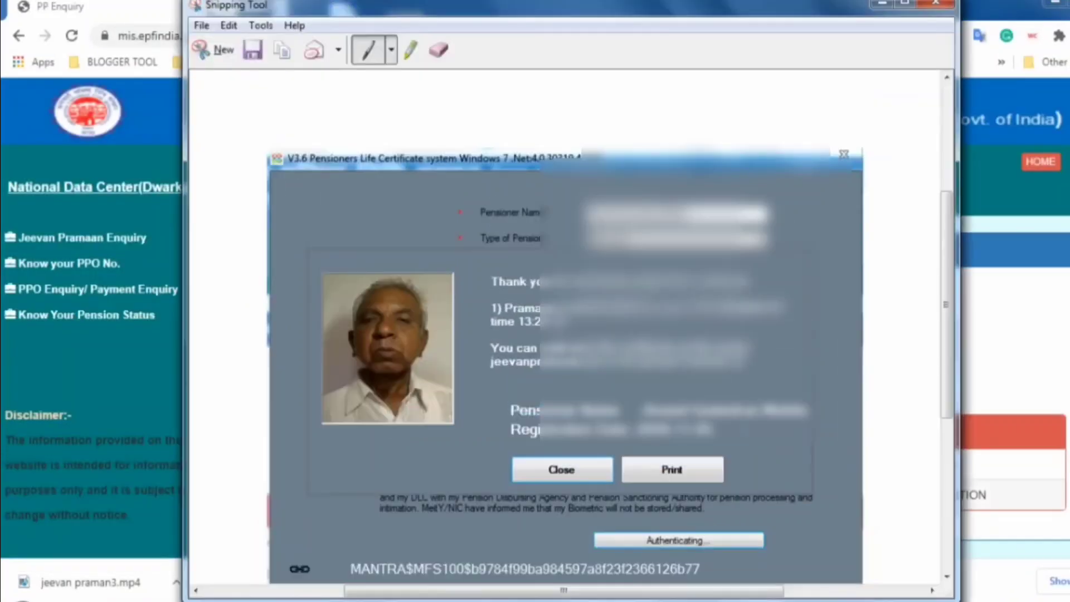
- Save the snip to the Desktop as Capture.JPG and minimize Snipping Tool
{"action": "key", "text": "ctrl+s"}
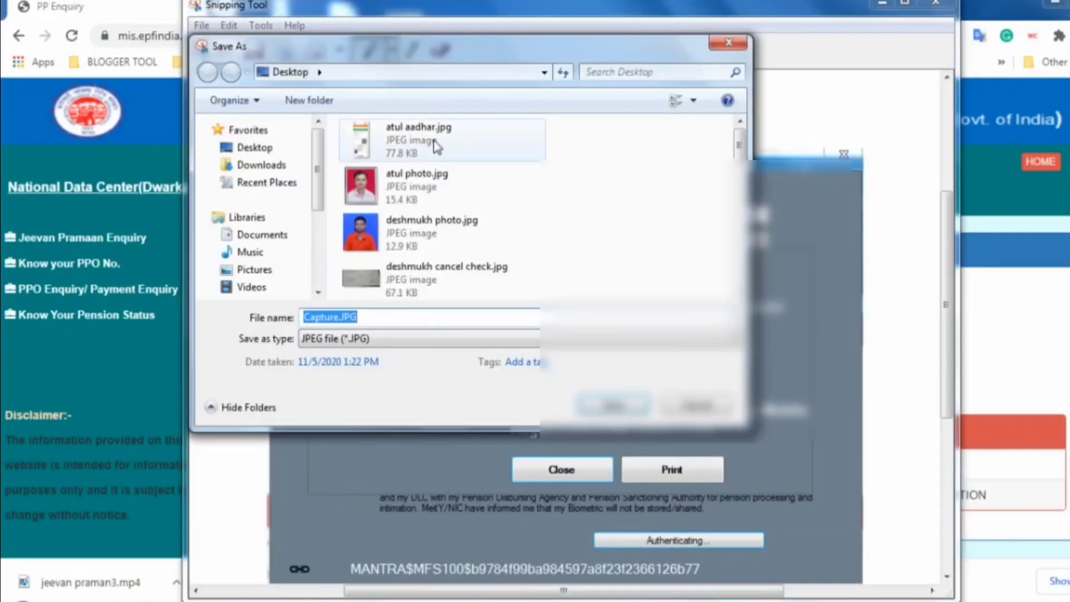
{"action": "left_click", "coordinate": [258, 148]}
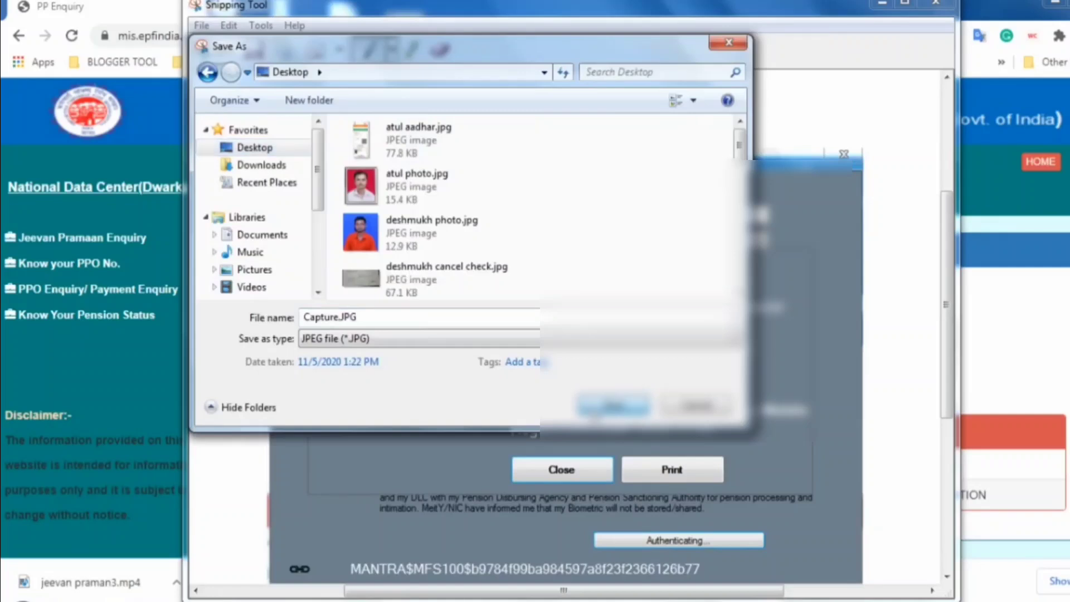
{"action": "left_click", "coordinate": [612, 405]}
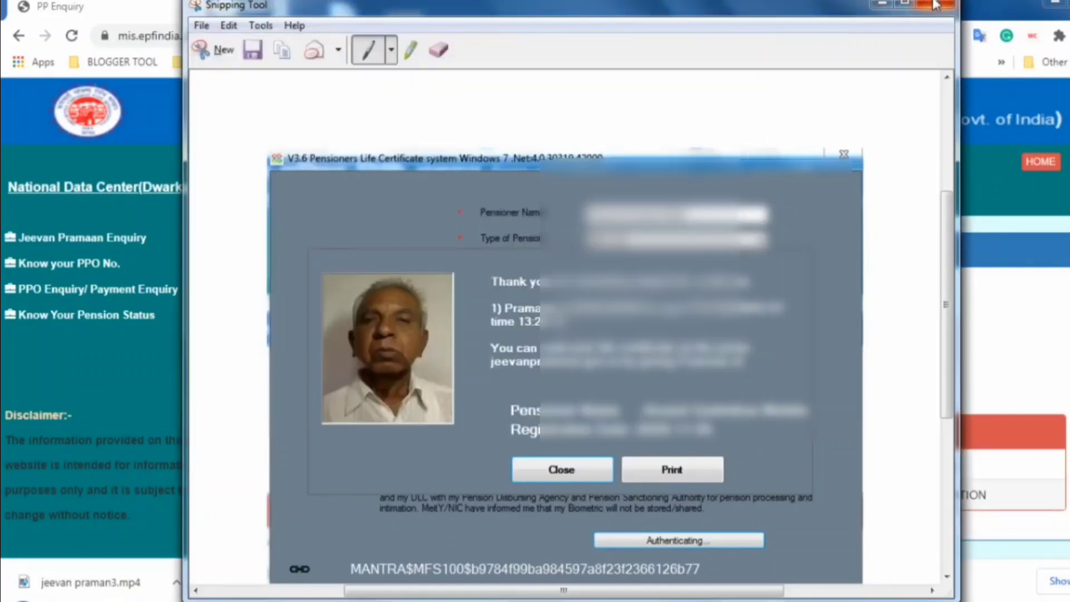
{"action": "left_click", "coordinate": [880, 6]}
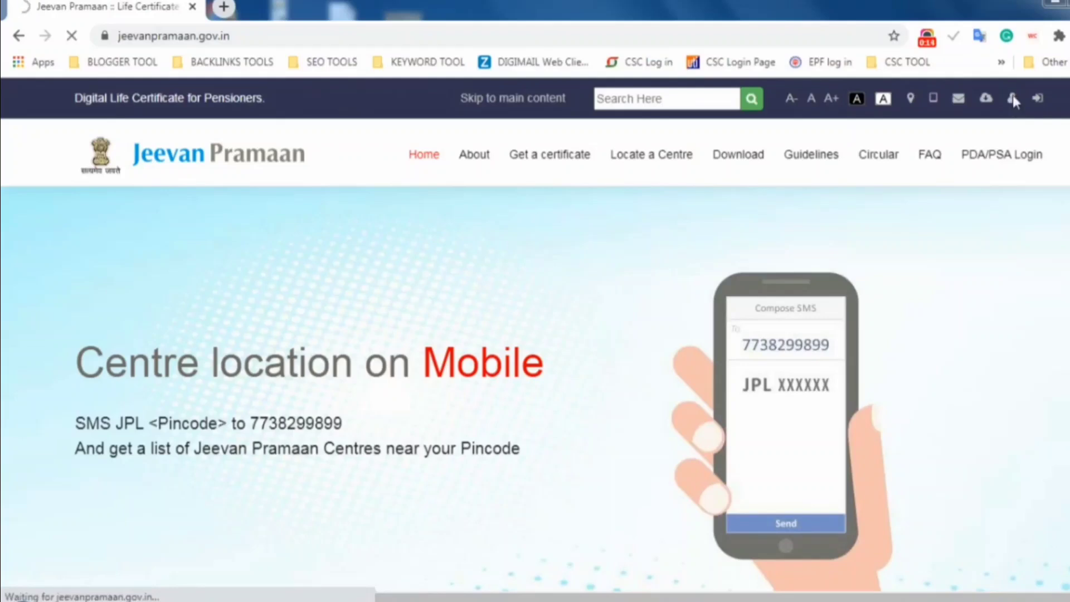
- On the pensioner sign-in page, paste the Pramaan ID, fill the captcha and request an OTP
{"action": "left_click", "coordinate": [1013, 101]}
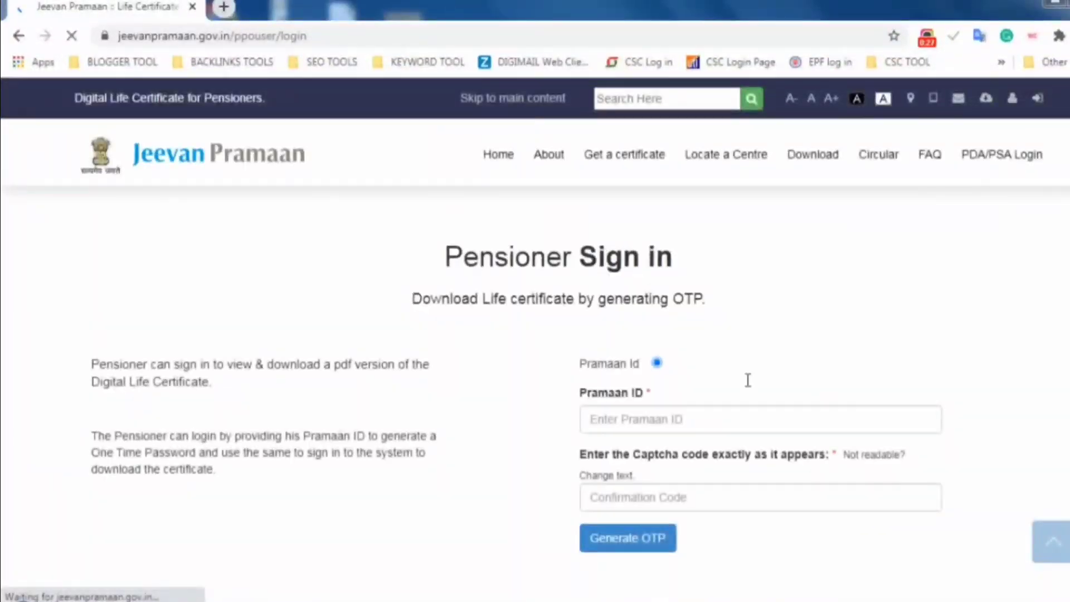
{"action": "left_click", "coordinate": [653, 417]}
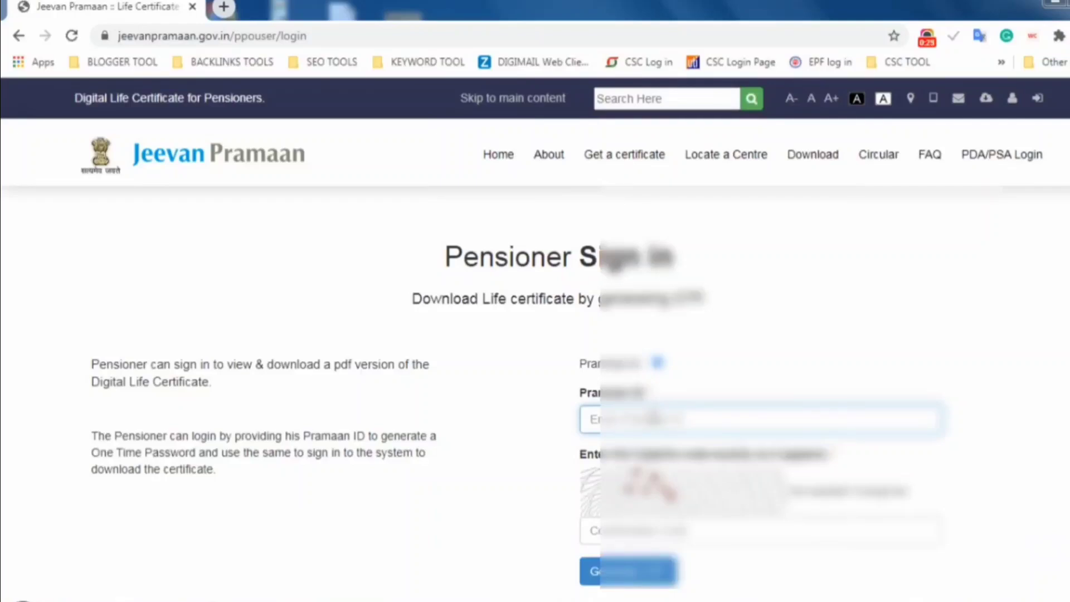
{"action": "key", "text": "ctrl+v"}
{"action": "left_click", "coordinate": [657, 523]}
{"action": "type", "text": "E"}
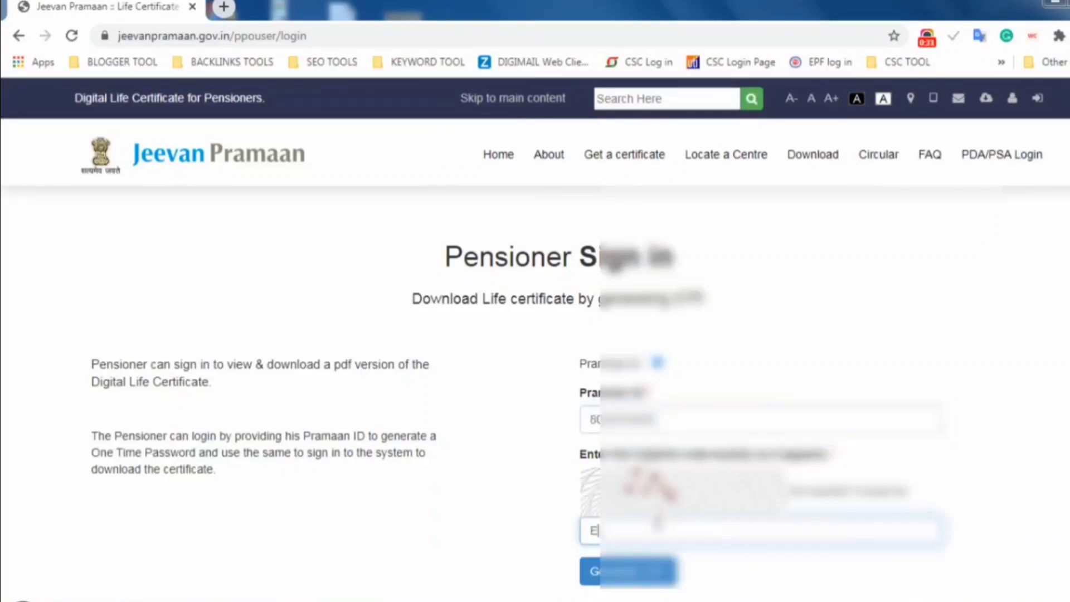
{"action": "type", "text": "efdcab"}
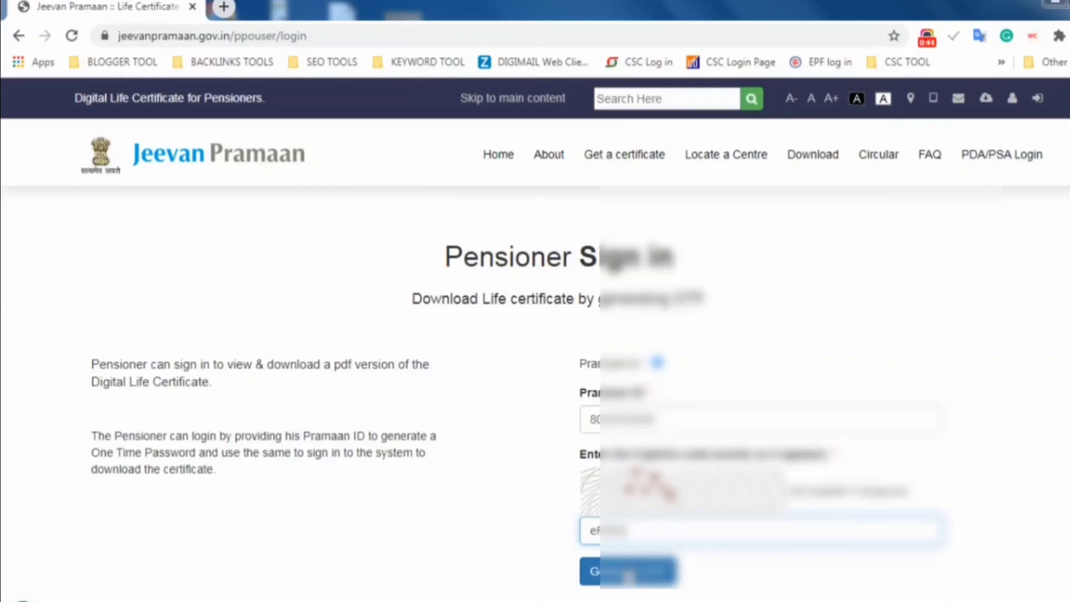
{"action": "left_click", "coordinate": [628, 574]}
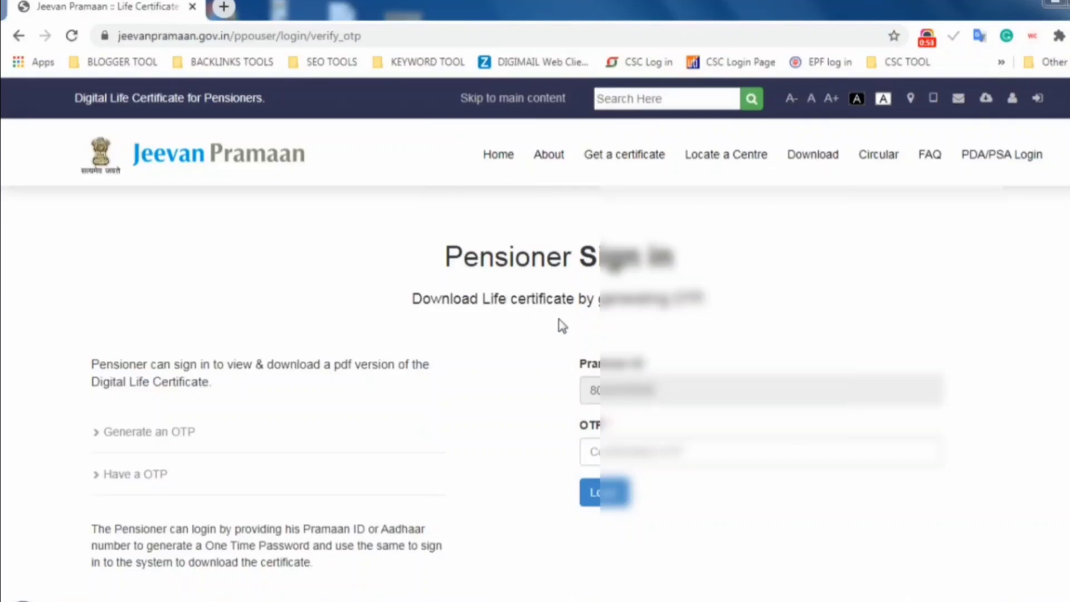
- Enter the received OTP and log in to Pensioner's Corner
{"action": "scroll", "coordinate": [568, 327], "scroll_direction": "down", "scroll_amount": 3}
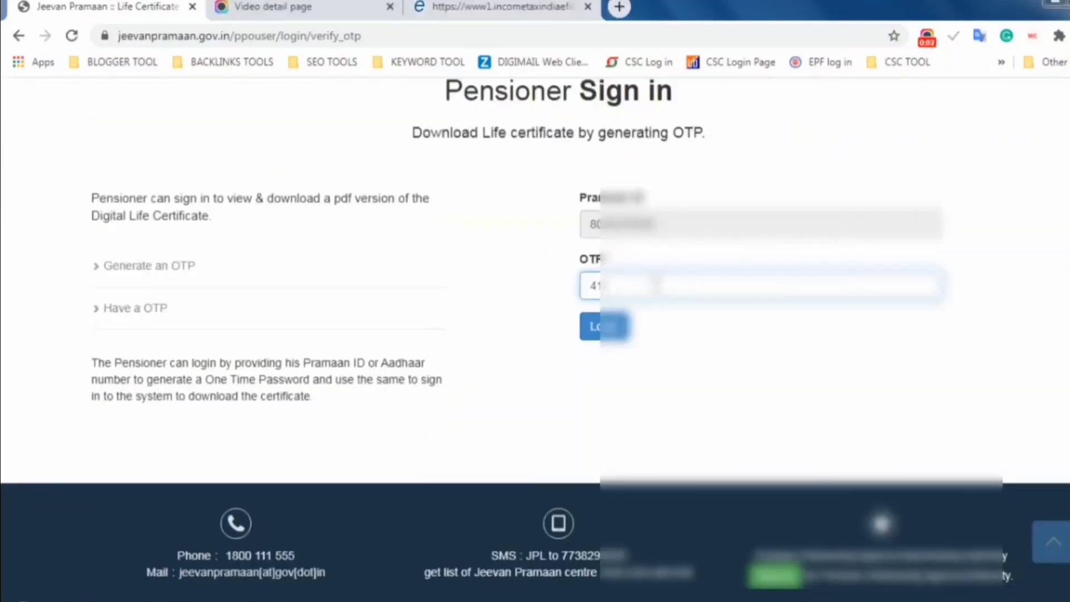
{"action": "key", "text": "Return"}
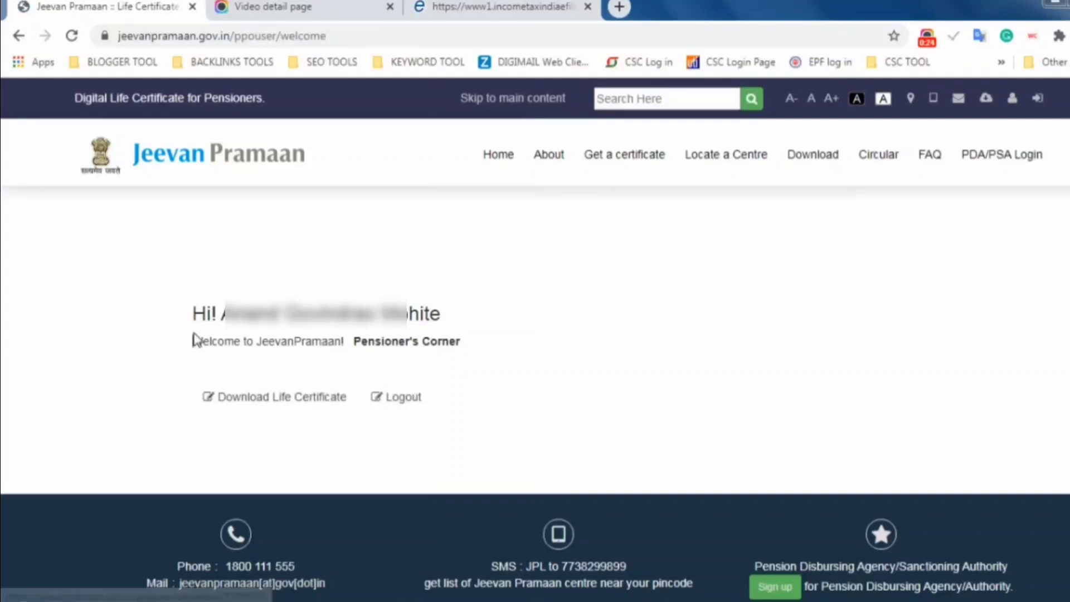
- Download the life certificate PDF to the Desktop and open it in a browser tab
{"action": "left_click_drag", "start_coordinate": [194, 340], "coordinate": [310, 420]}
{"action": "left_click", "coordinate": [282, 398]}
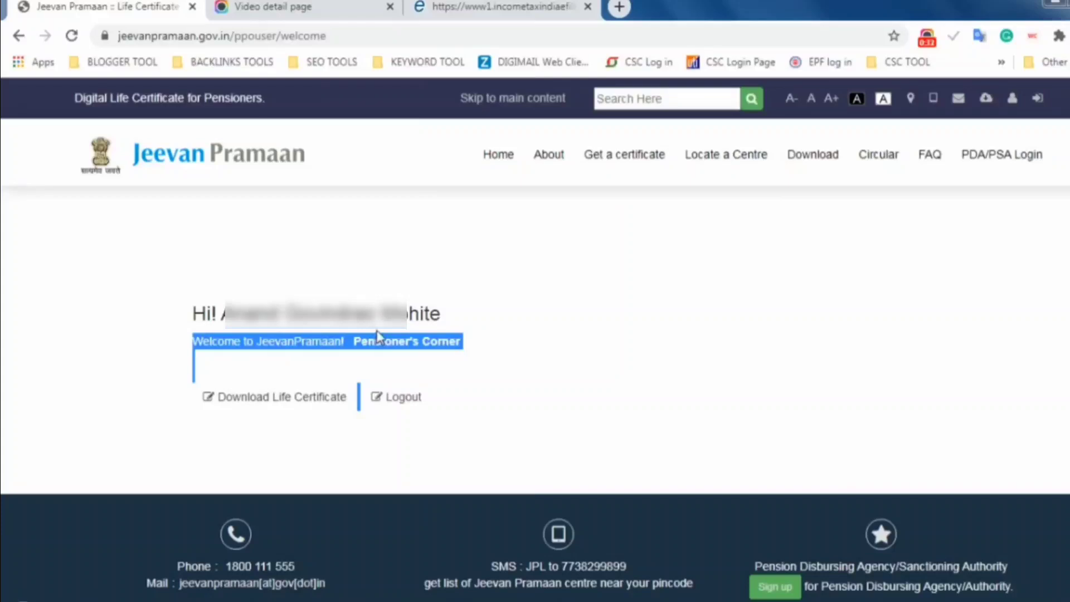
{"action": "left_click", "coordinate": [289, 397]}
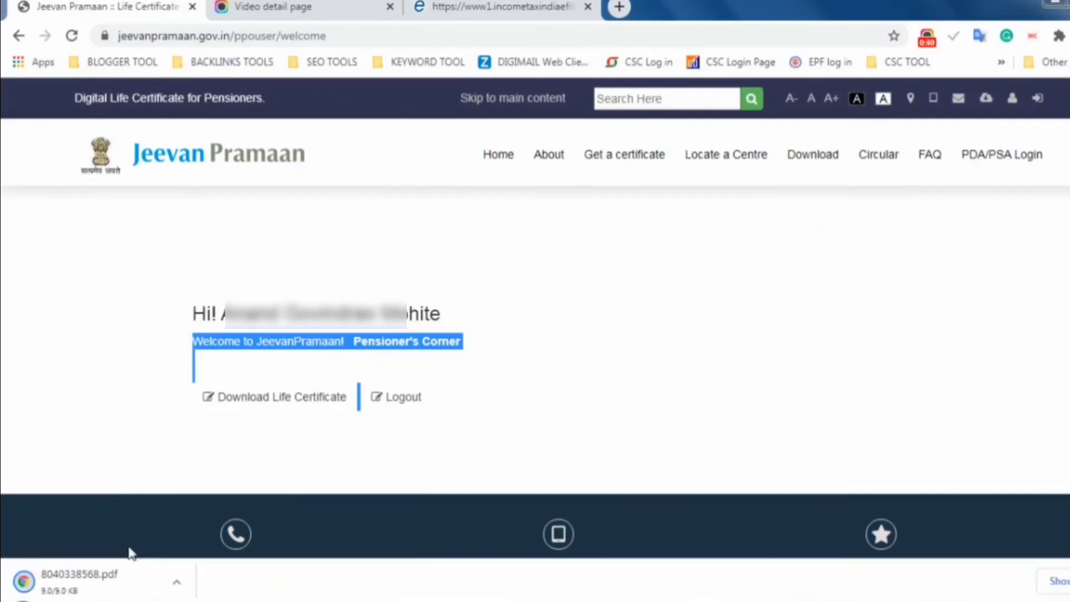
{"action": "left_click", "coordinate": [89, 582]}
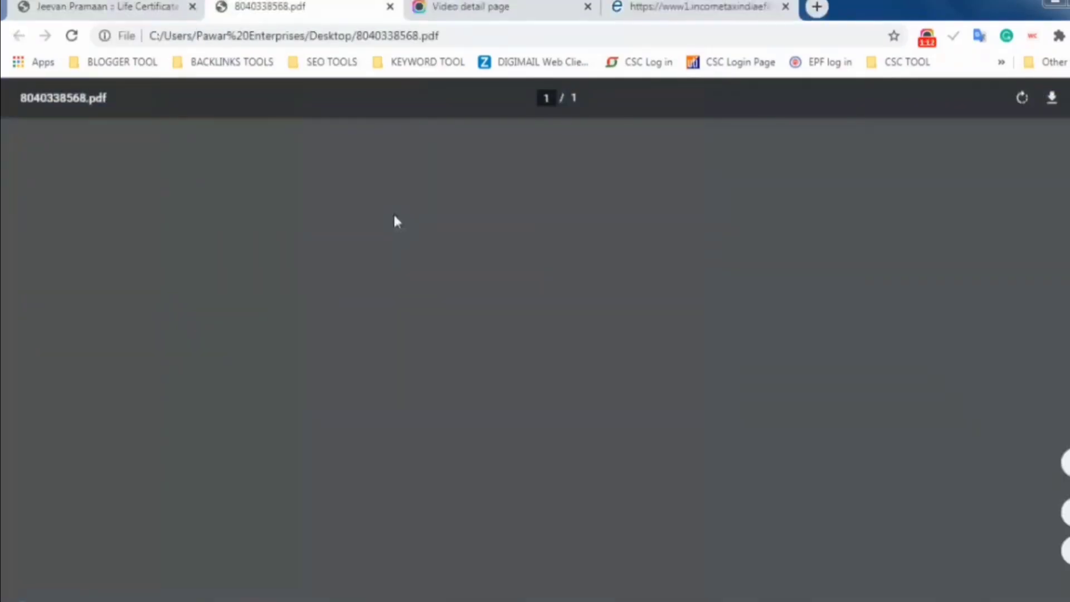